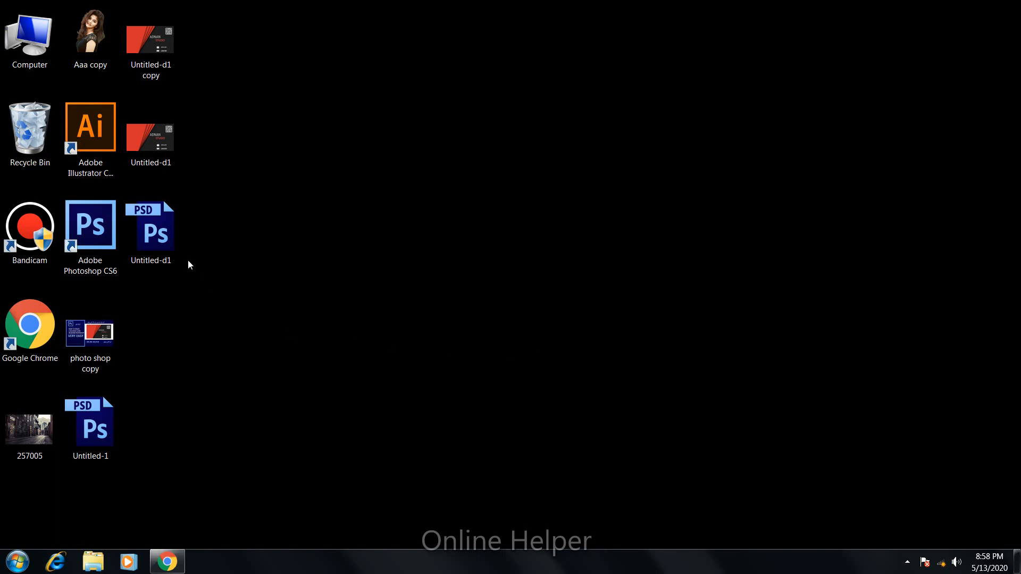
Step: Launch Adobe Photoshop CS6 from the desktop and close the Chrome browser
double_click(100, 249)
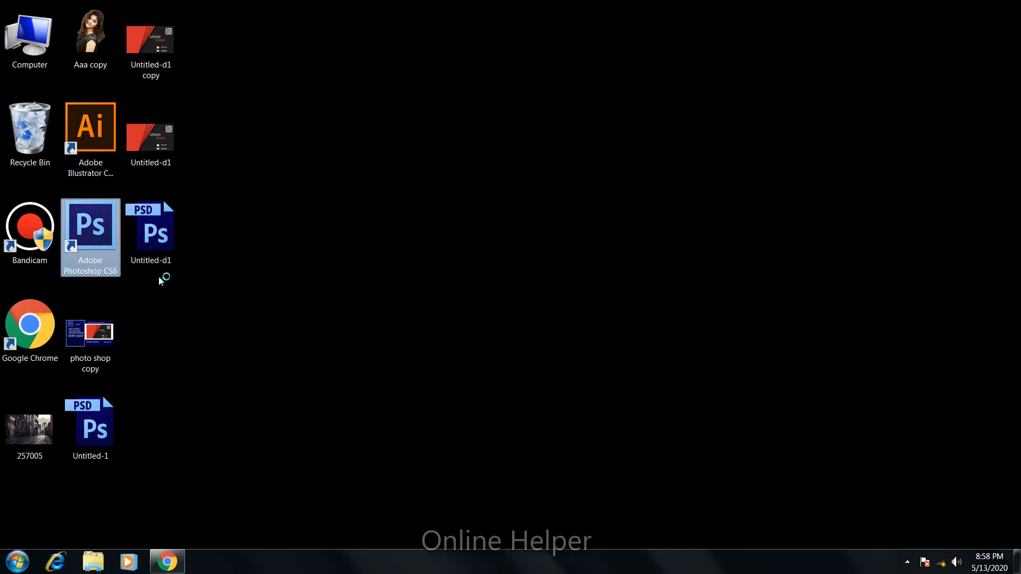
right_click(168, 561)
click(178, 536)
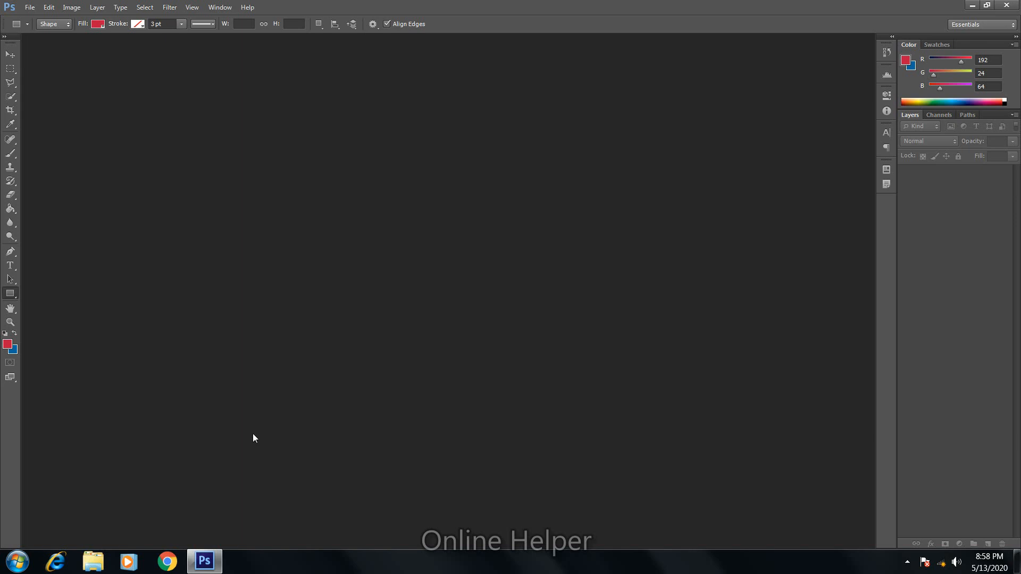
Step: Create a 300 × 120 inch, 72 ppi white document and draw a rectangle over its right side
key(ctrl+n)
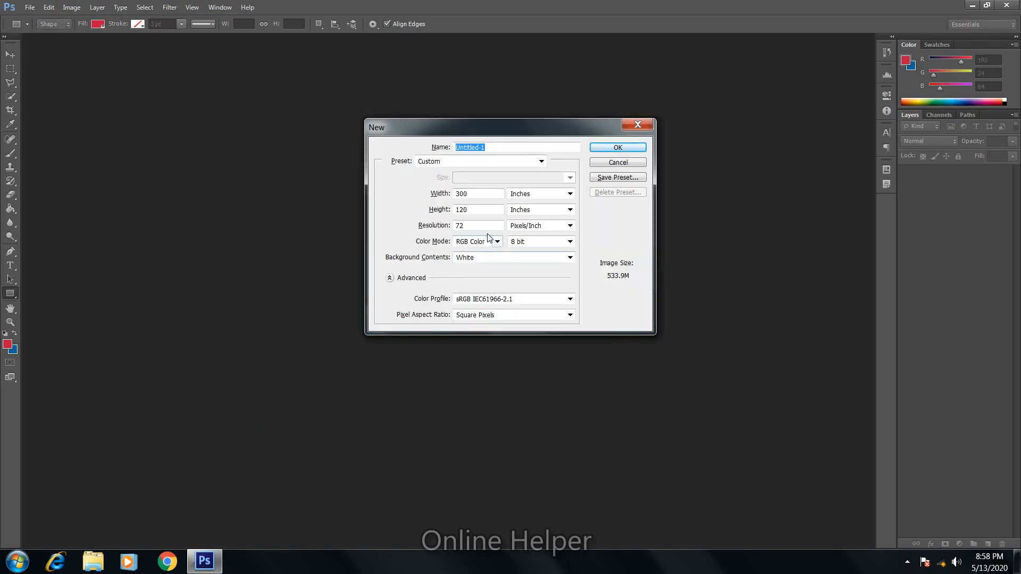
click(613, 148)
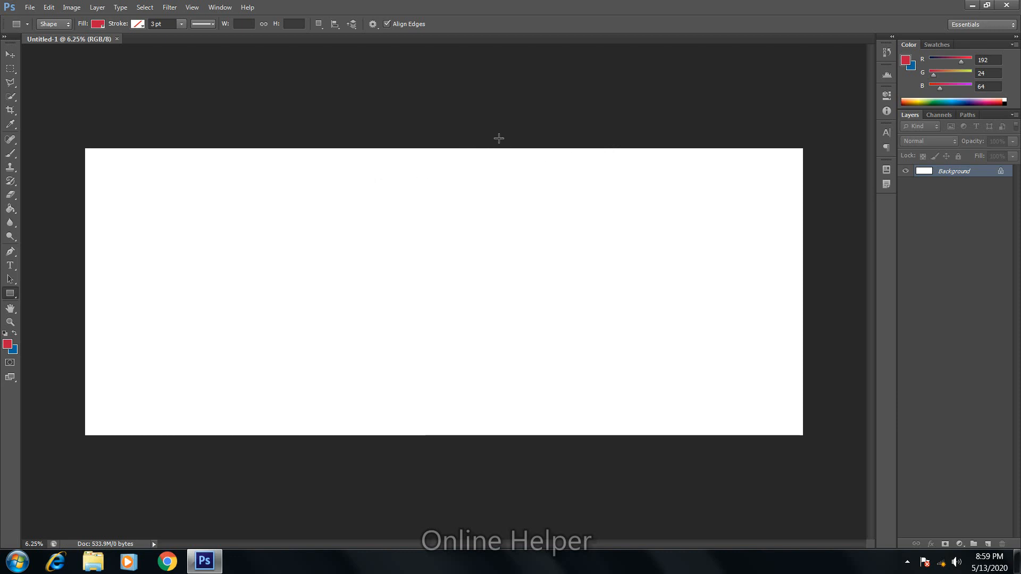
drag(534, 130, 861, 455)
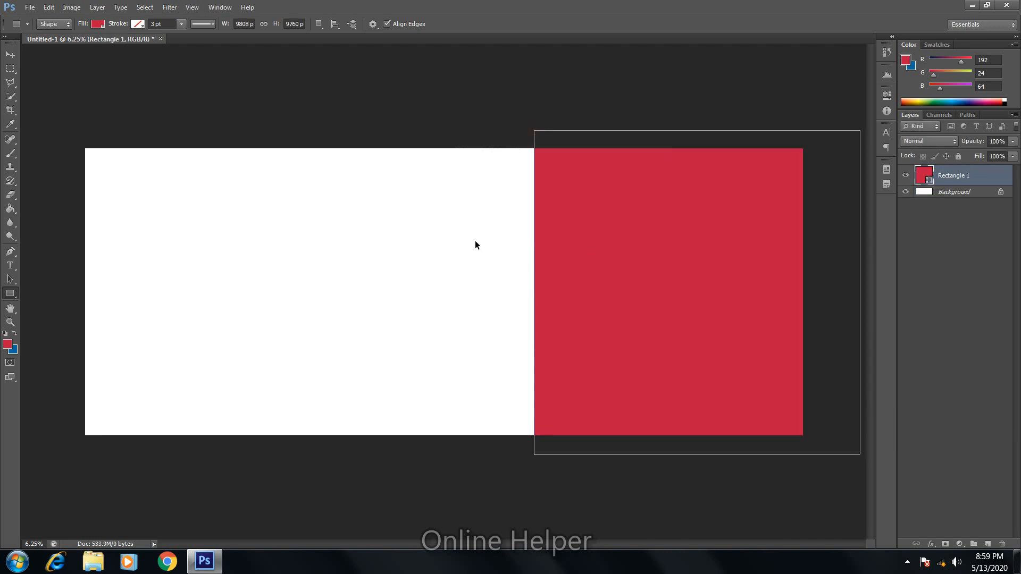
Step: Recolour the rectangle blue and select the plain Rectangle tool
key(ctrl+BackSpace)
key(ctrl+t)
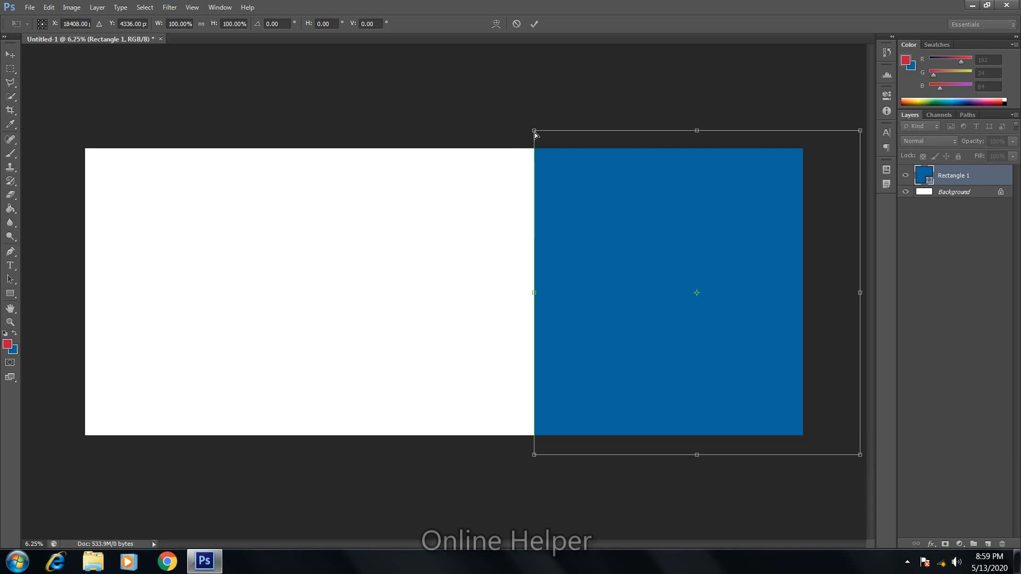
click(10, 293)
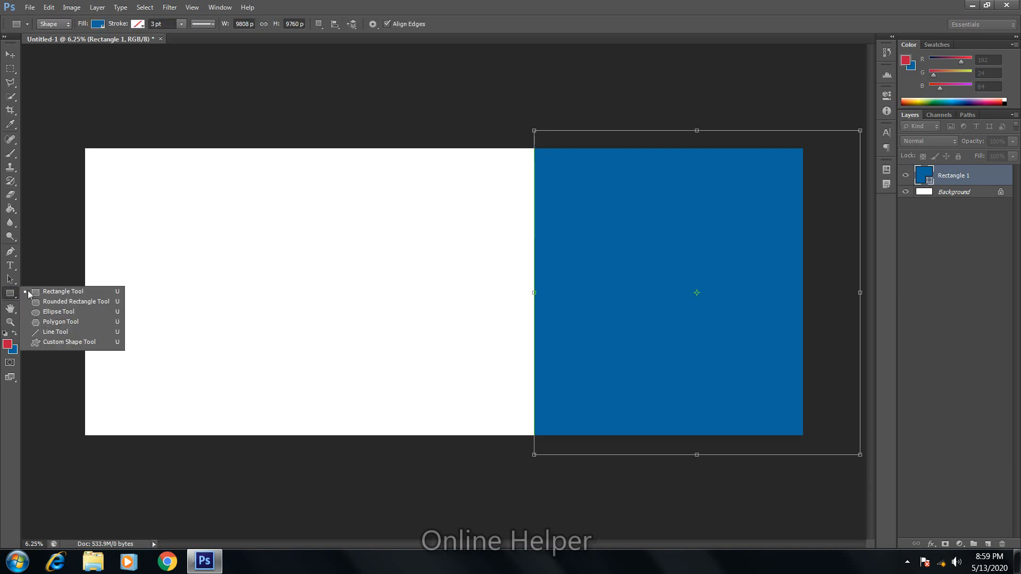
click(49, 297)
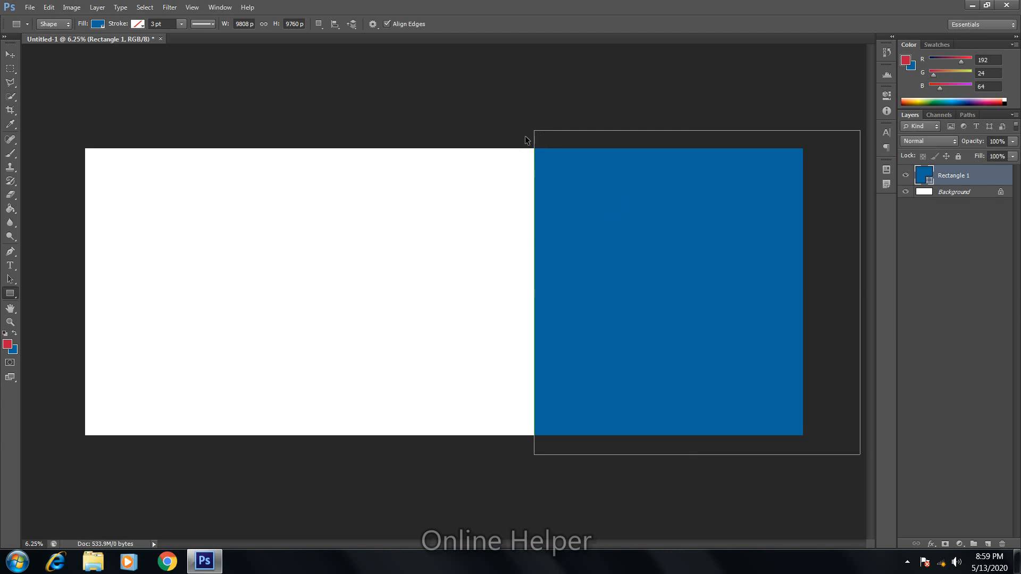
Step: Skew the blue panel's left edge into a slant, commit it, and rasterize the layer
key(ctrl+t)
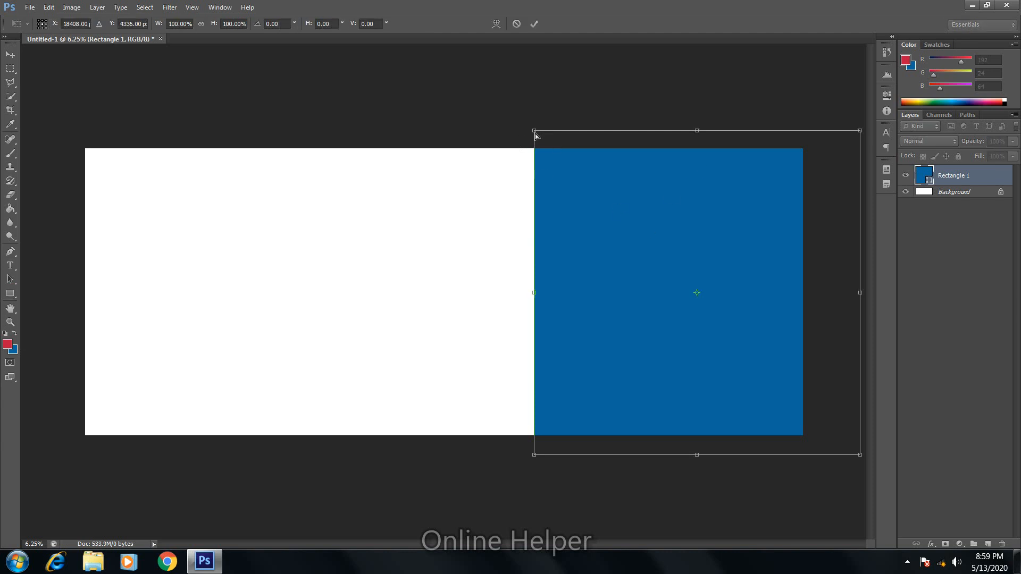
drag(535, 136, 648, 134)
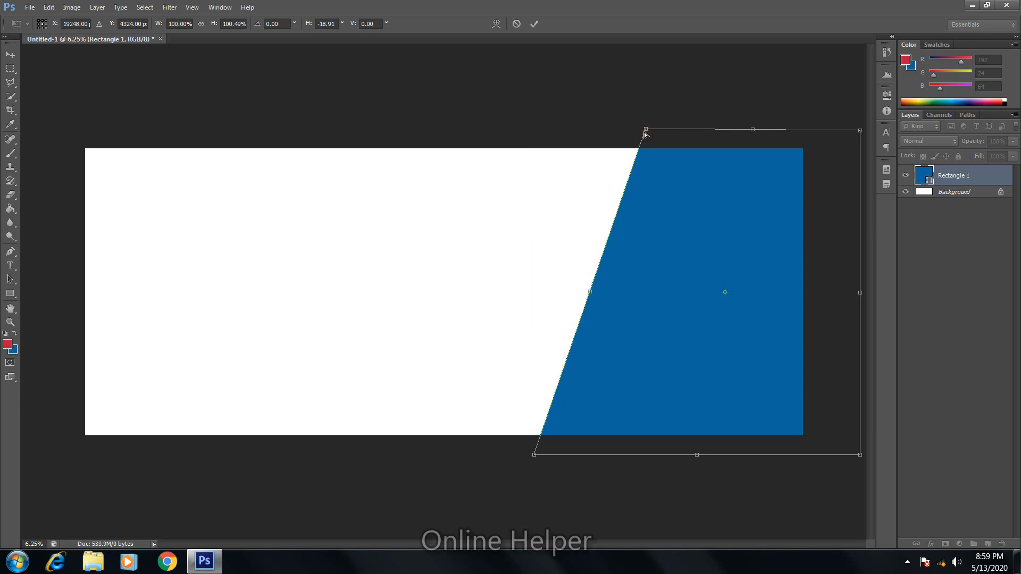
drag(534, 455, 471, 462)
double_click(603, 328)
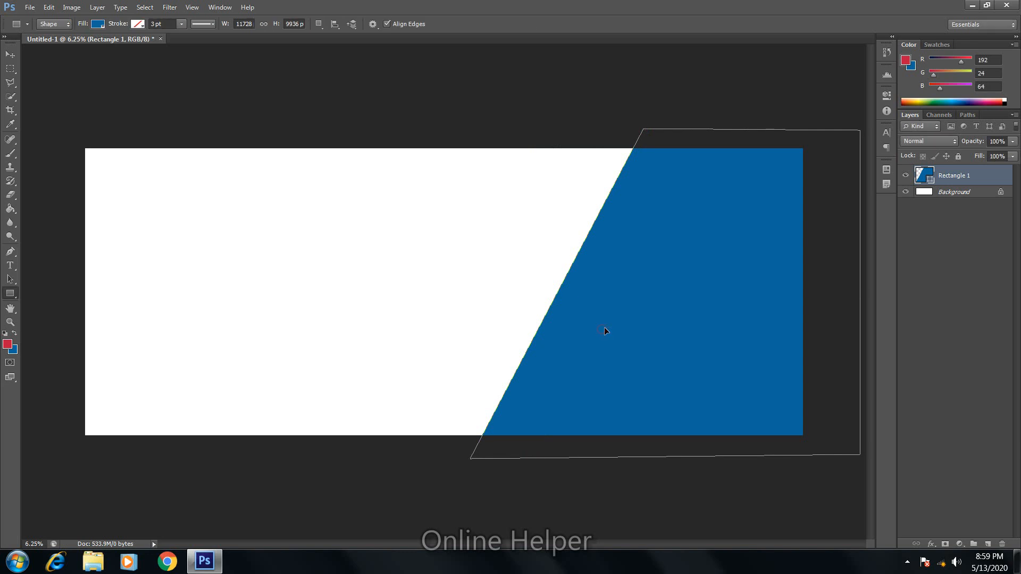
right_click(624, 324)
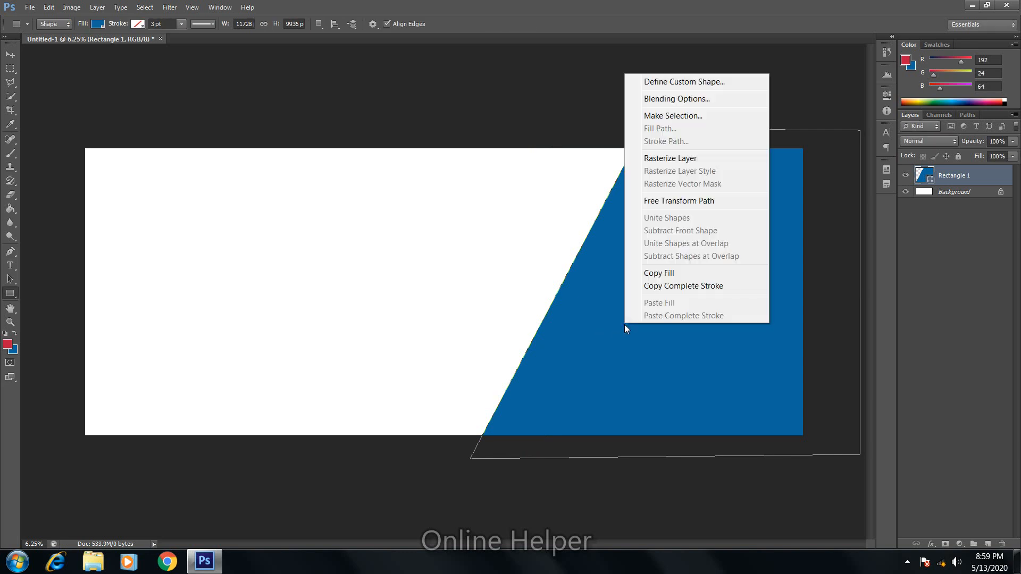
click(647, 159)
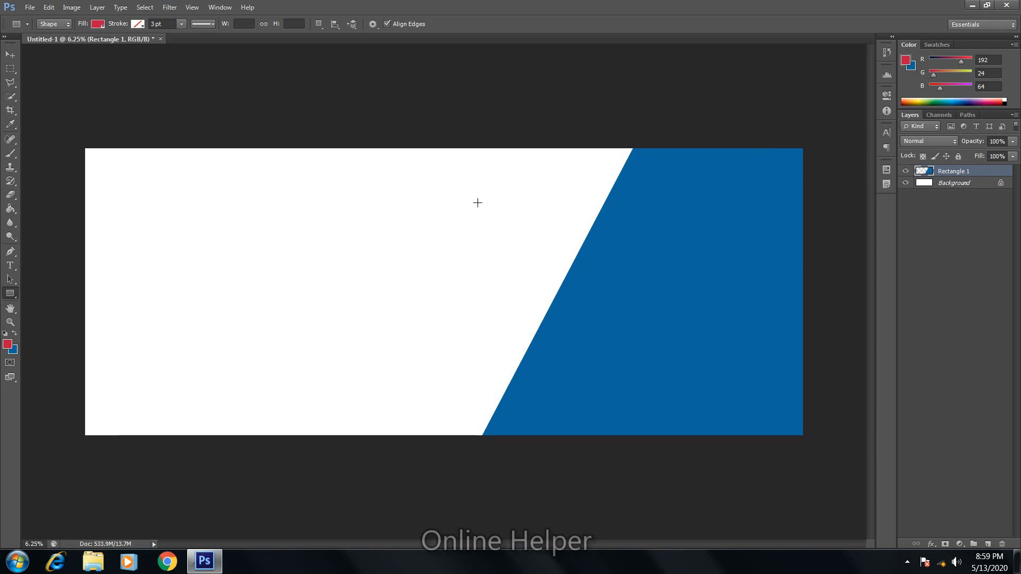
Step: Draw a red rectangle over the left side, rasterize it, and stack Rectangle 1 above it
drag(61, 131, 640, 467)
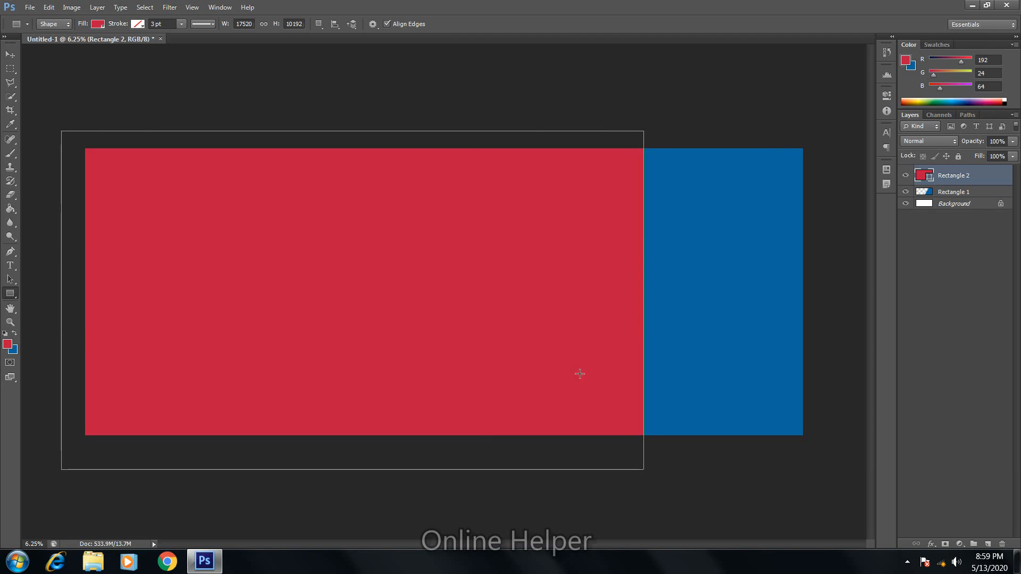
right_click(579, 375)
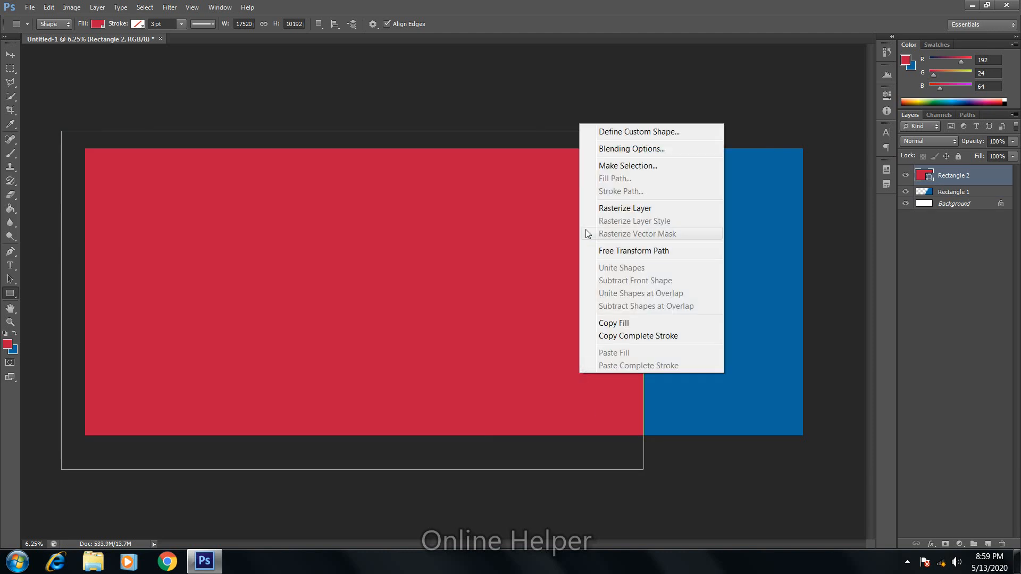
click(604, 208)
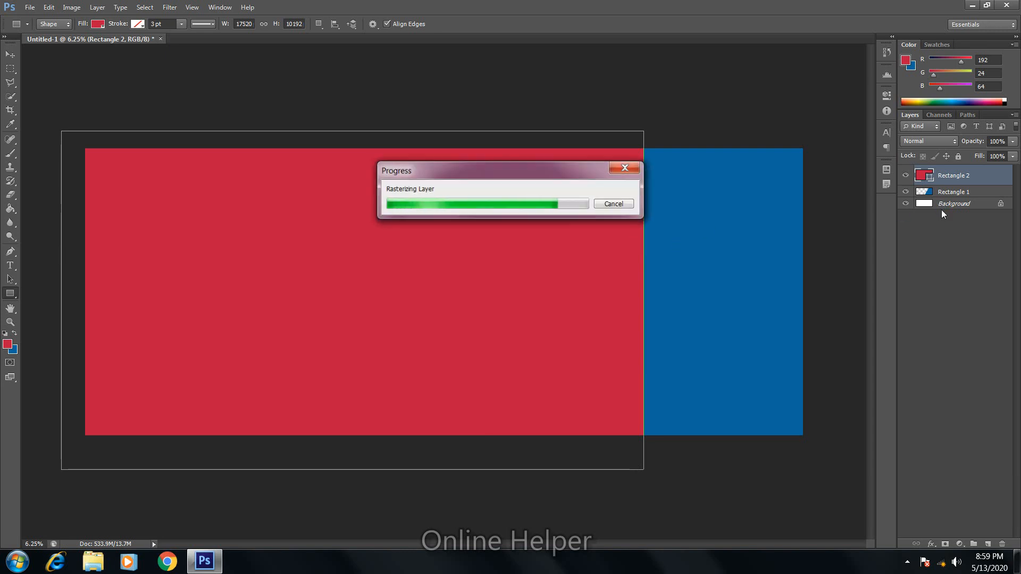
drag(961, 186, 958, 168)
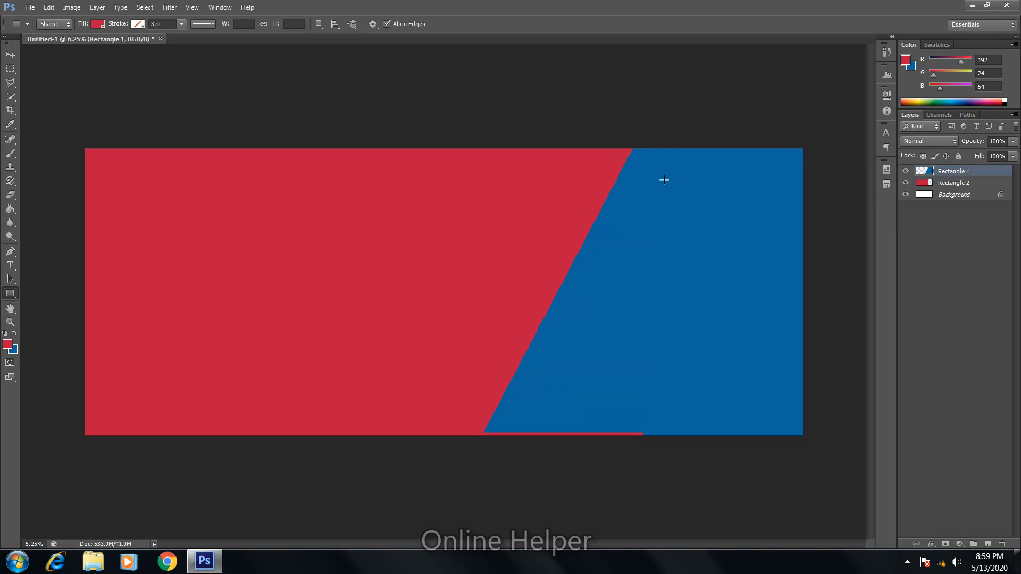
Step: Add a Drop Shadow to Rectangle 1 with size 141 px, increased spread and lower opacity
right_click(950, 172)
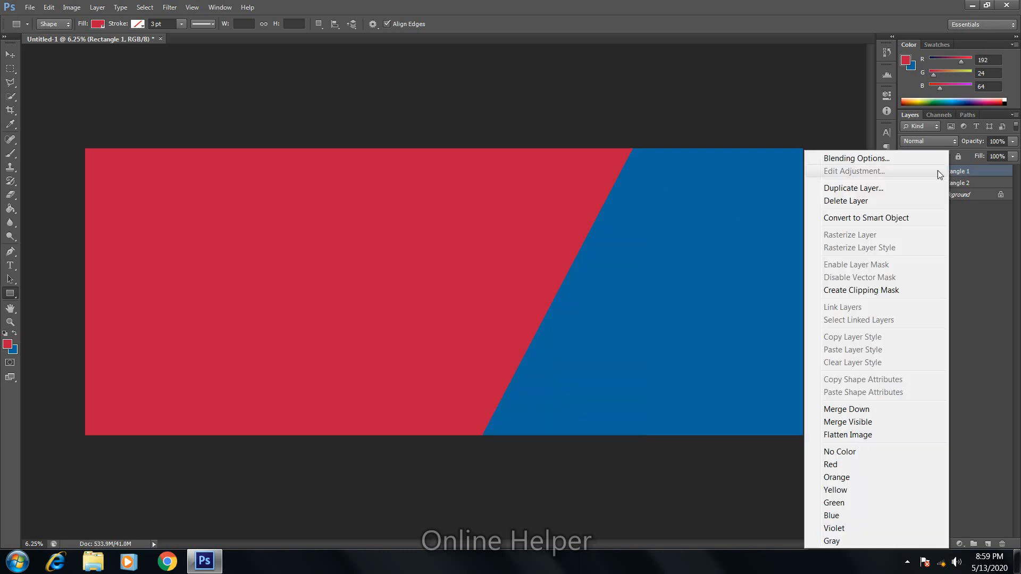
click(888, 162)
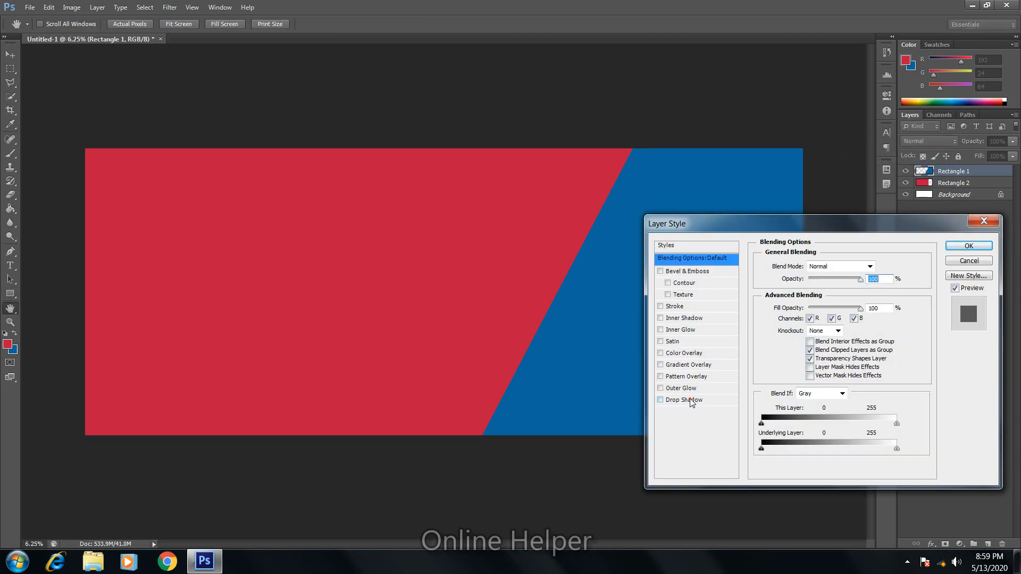
click(691, 400)
drag(804, 336, 834, 336)
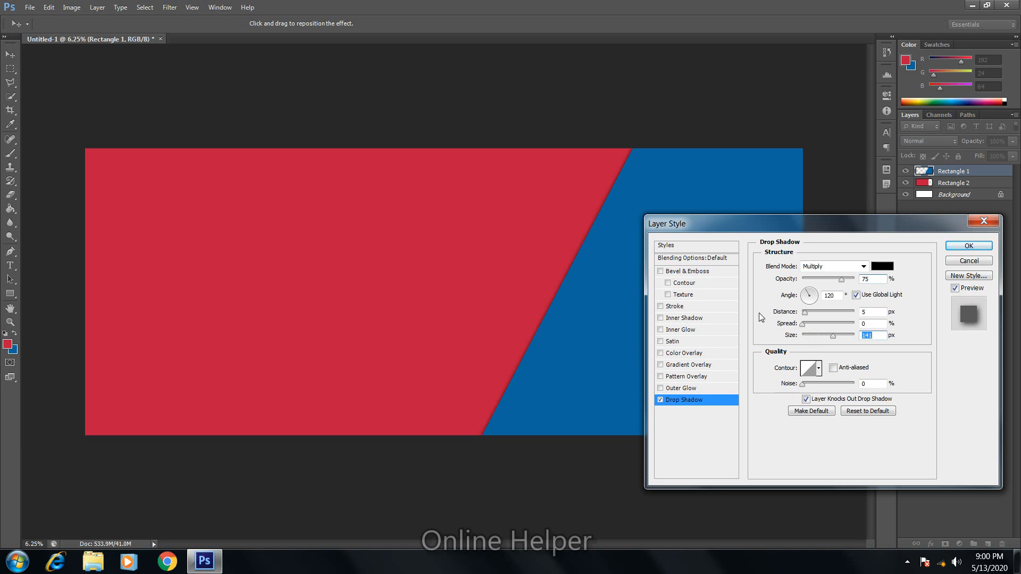
drag(804, 325, 817, 325)
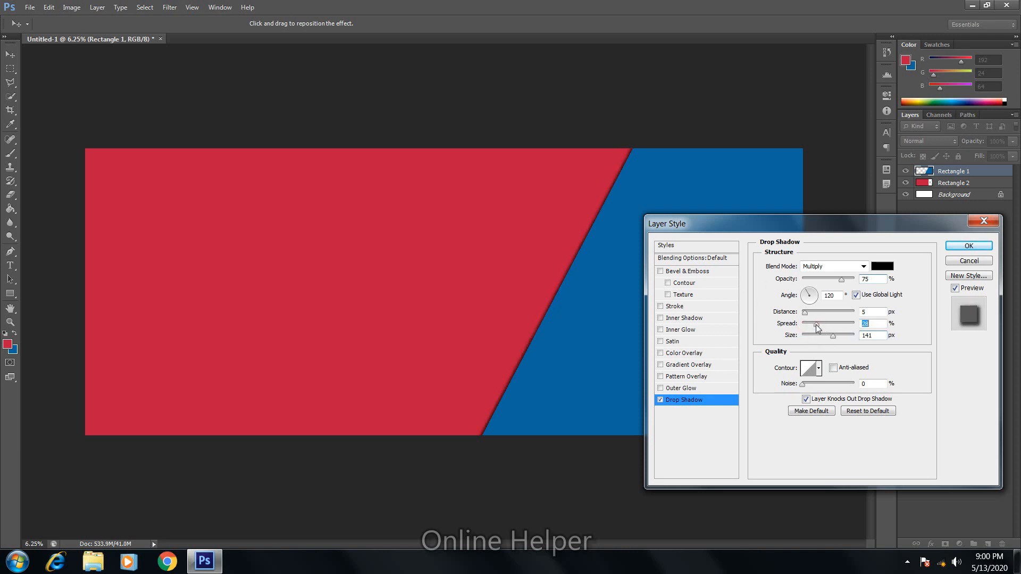
drag(835, 279, 833, 280)
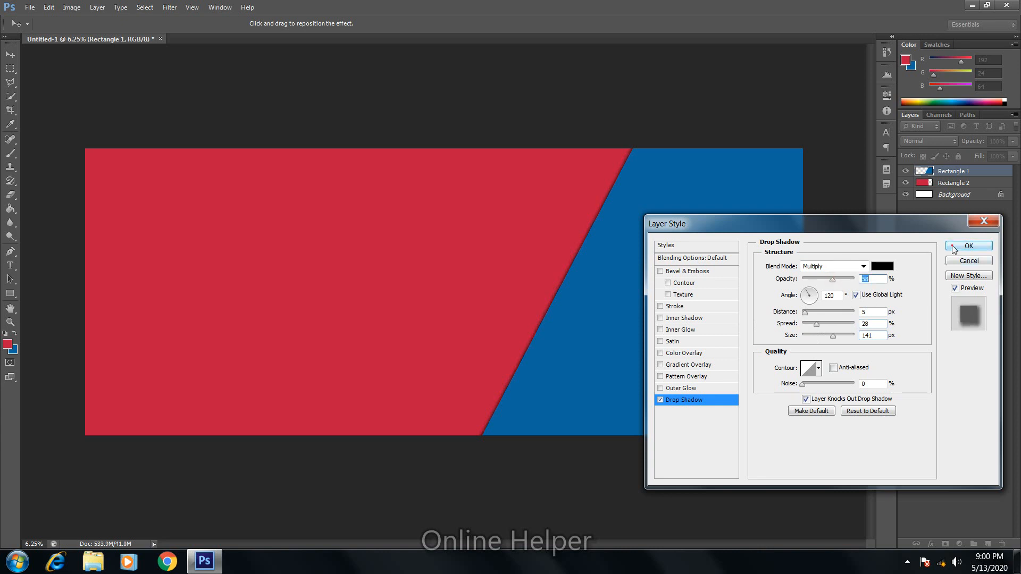
click(971, 247)
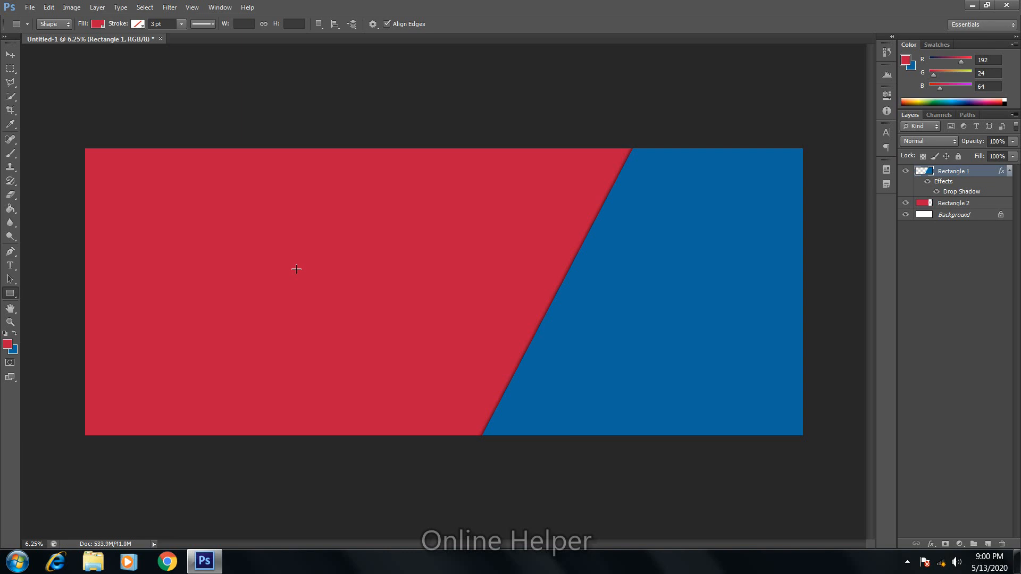
key(l)
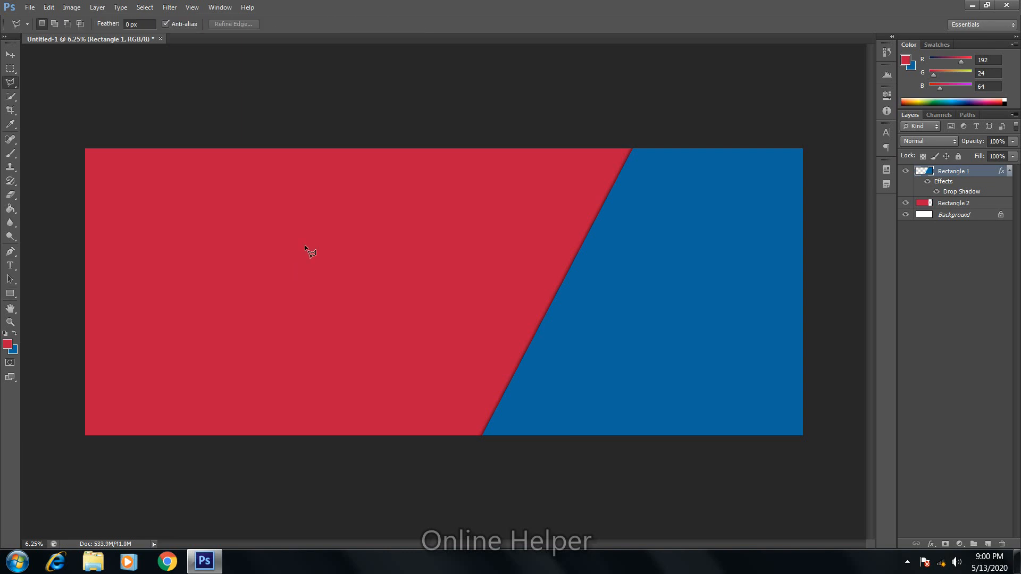
Step: Cut a V-shaped wedge from the top-left of red Rectangle 2, exposing the white background
click(554, 127)
click(383, 347)
click(34, 199)
click(79, 113)
double_click(498, 101)
click(945, 206)
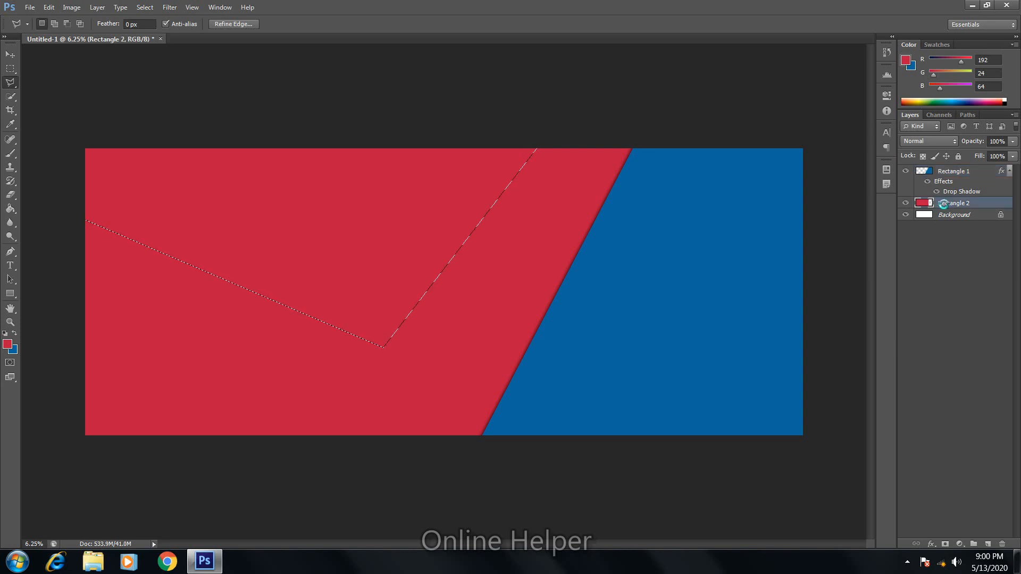
key(Delete)
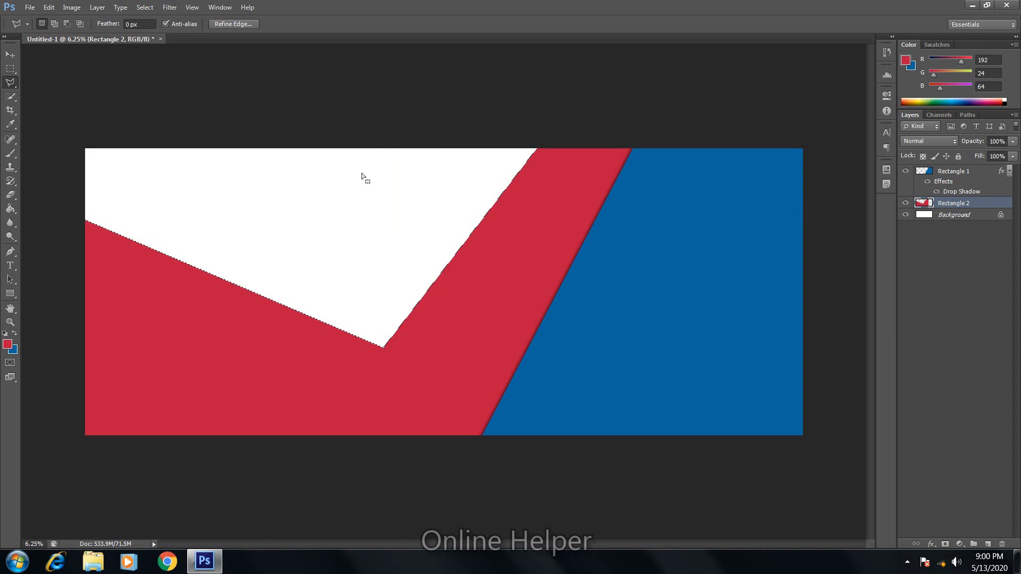
key(w)
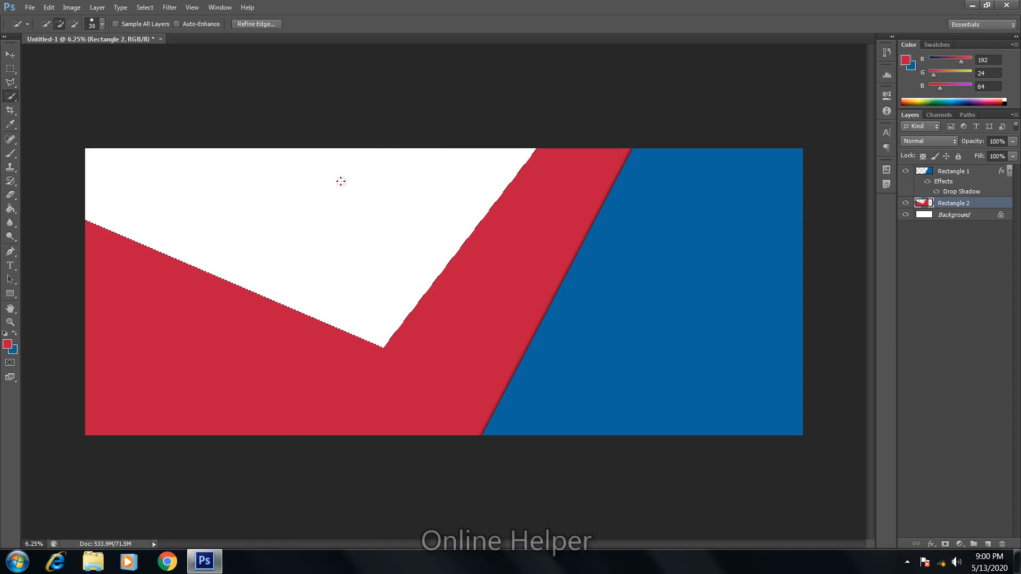
click(352, 183)
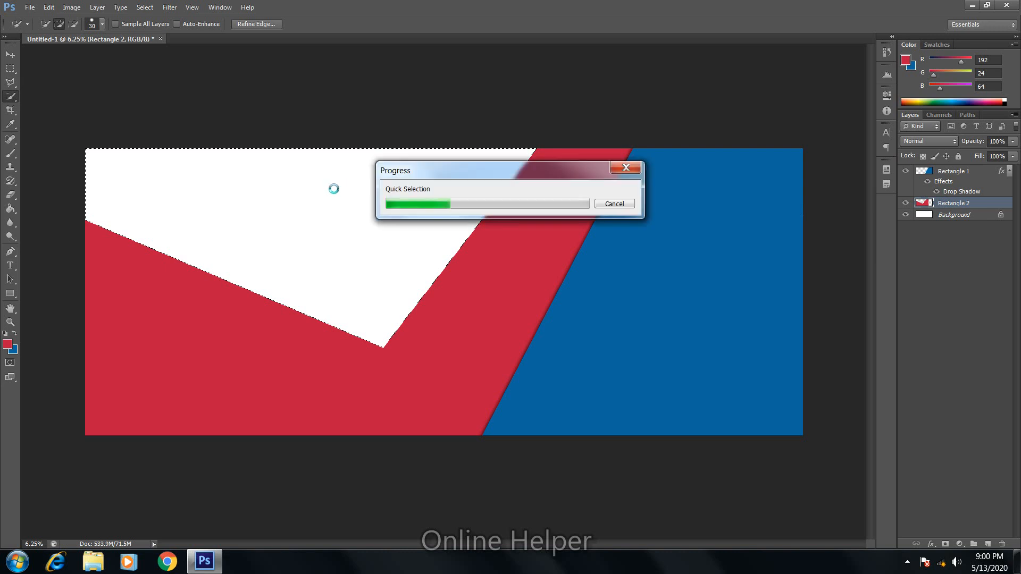
key(ctrl+d)
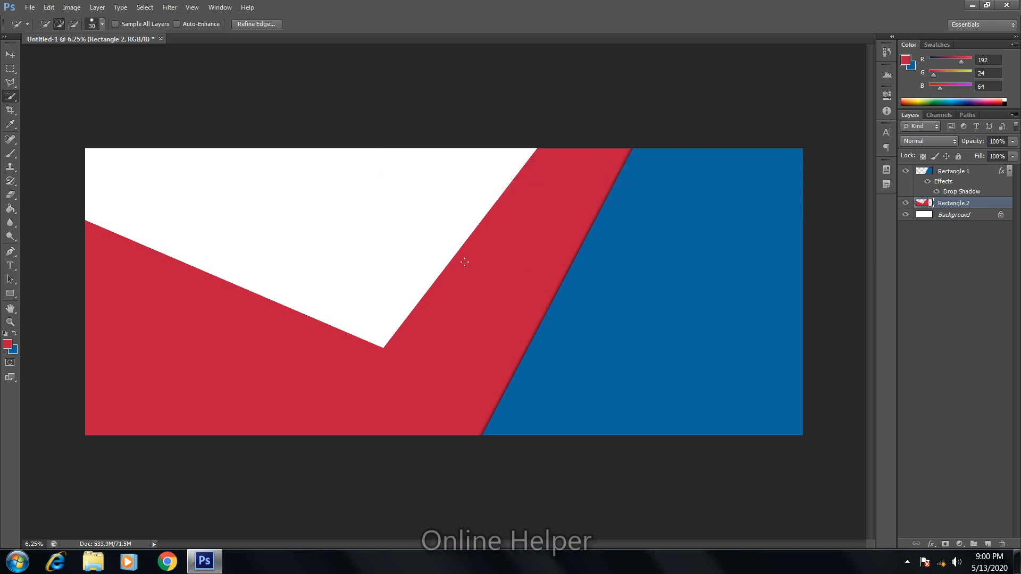
Step: Choose the Rounded Rectangle tool, draw a trial shape, and set the foreground to #f9f9f9
click(11, 295)
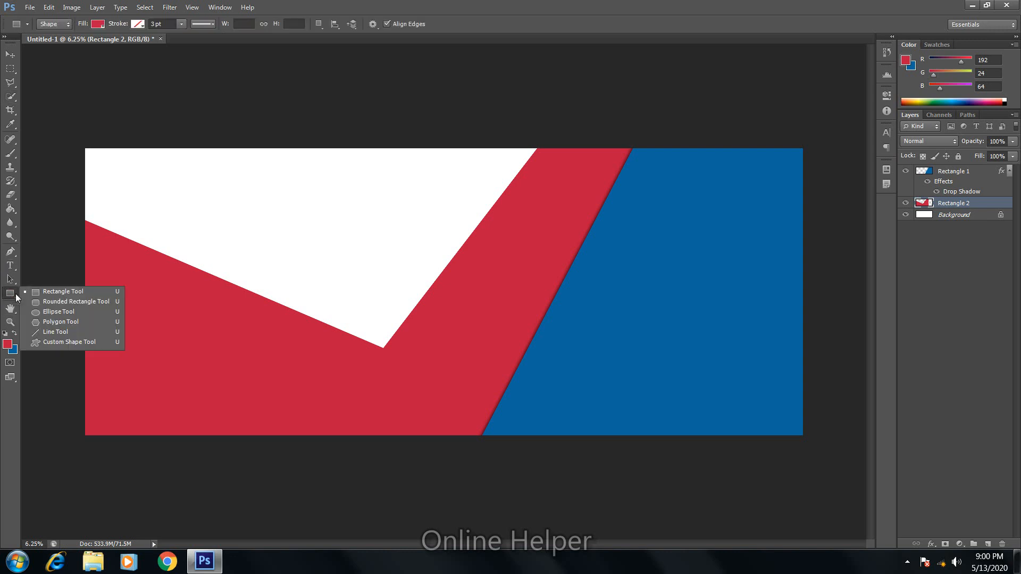
click(77, 305)
click(78, 305)
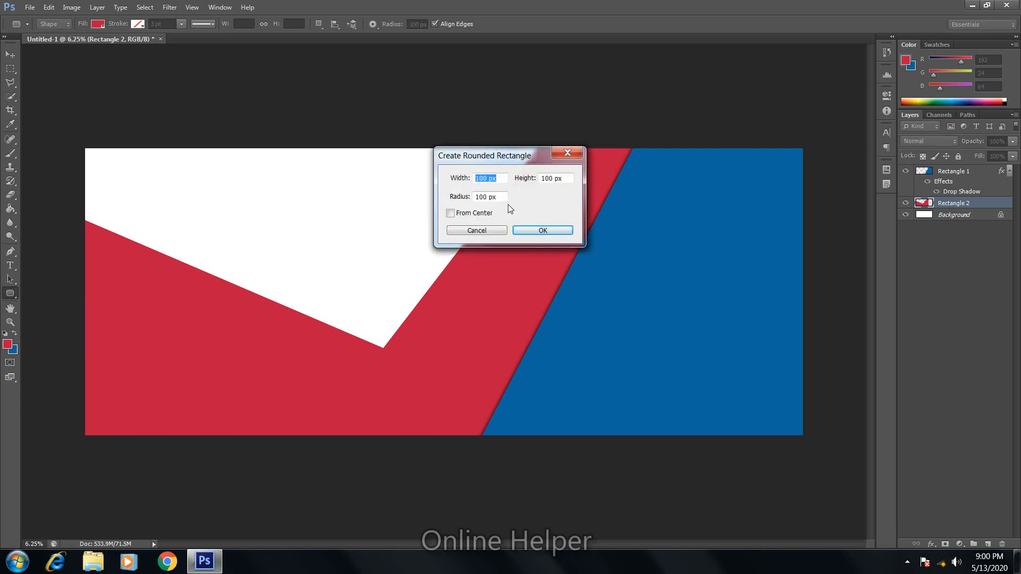
click(477, 231)
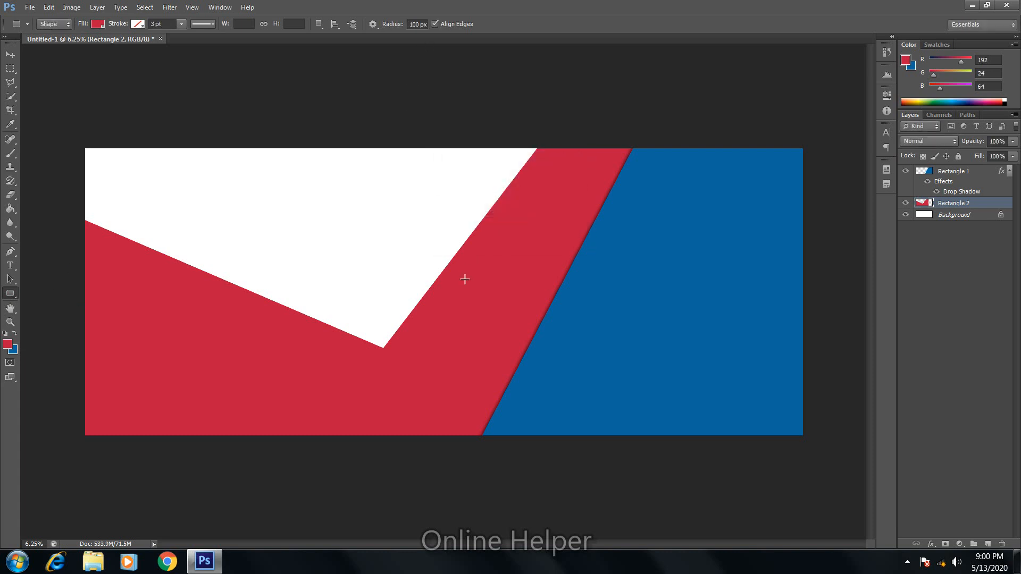
drag(453, 296, 607, 324)
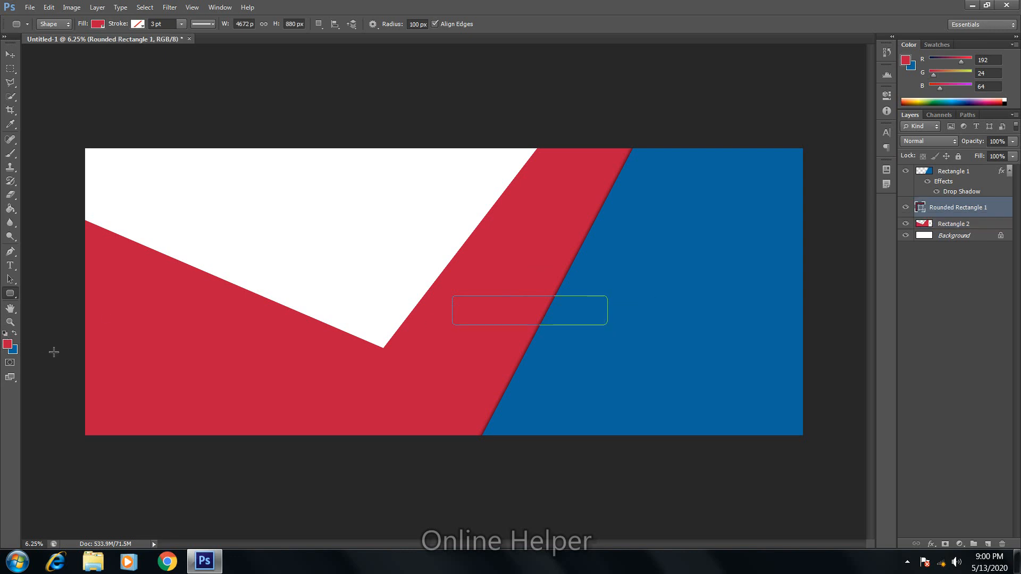
key(Return)
click(7, 344)
click(367, 159)
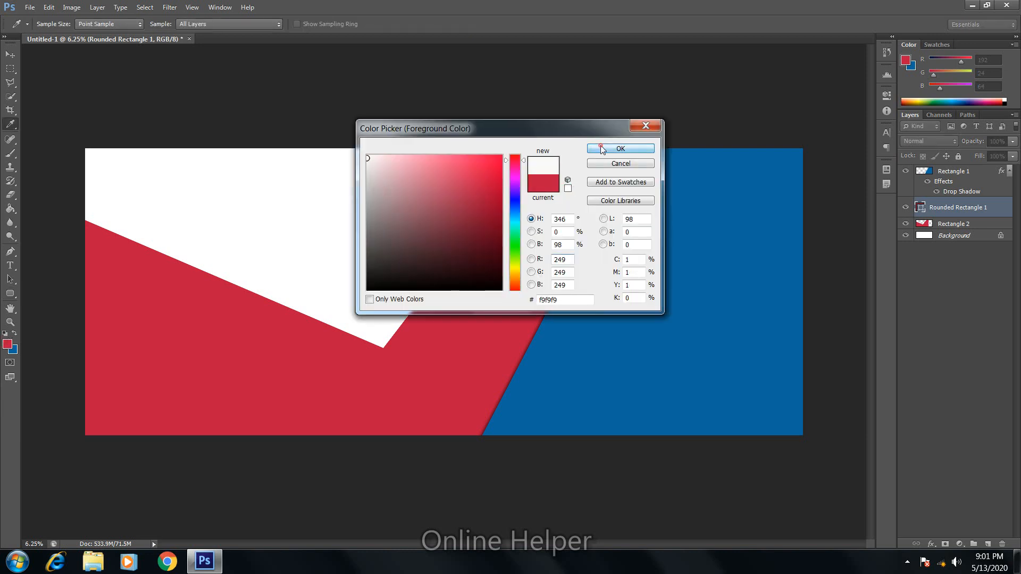
click(620, 149)
Step: Draw and reorder a second rounded rectangle, then undo all three attempts
drag(531, 298, 692, 338)
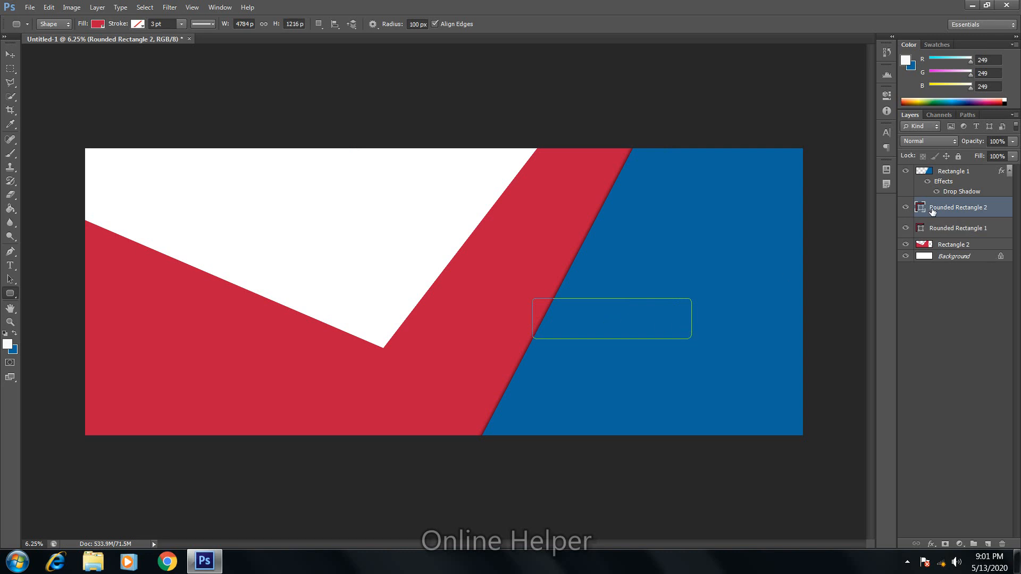
drag(955, 211, 956, 177)
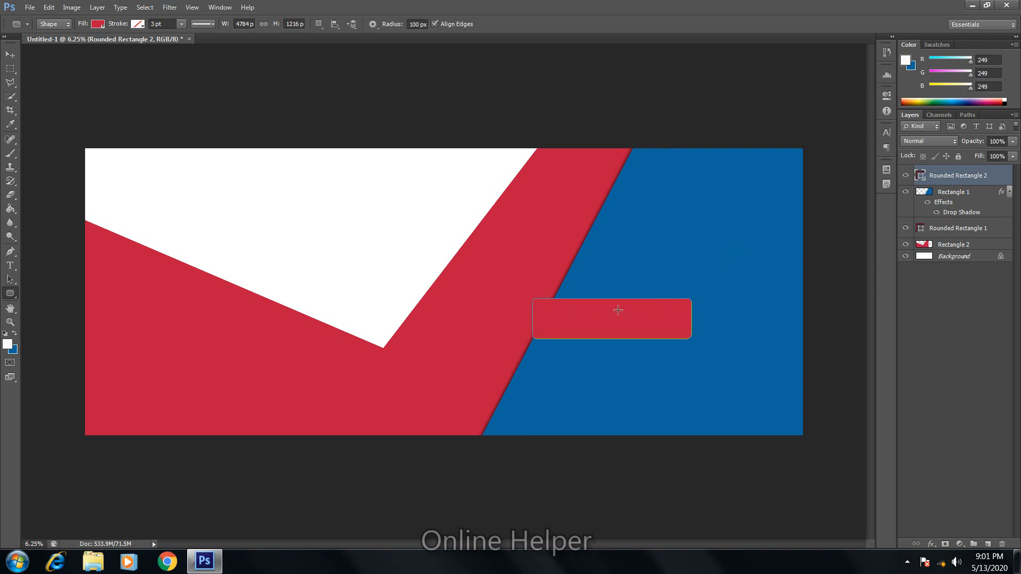
key(ctrl+alt+z)
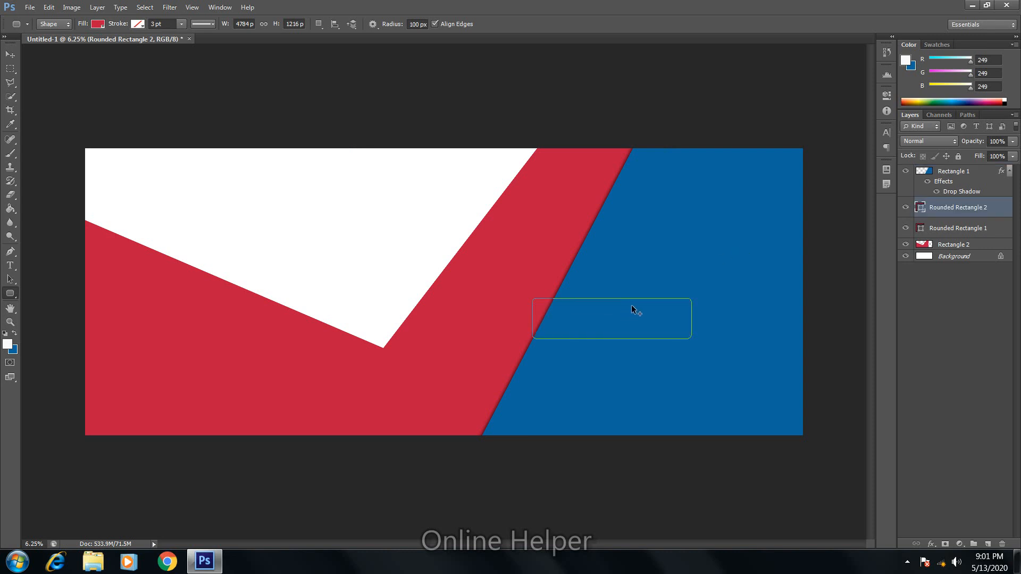
key(ctrl+alt+z)
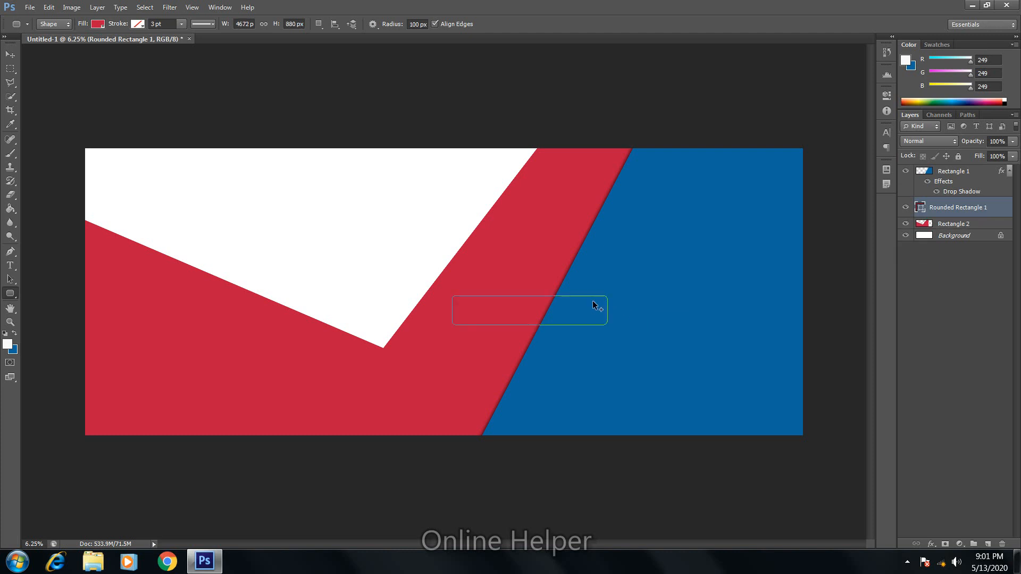
key(ctrl+alt+z)
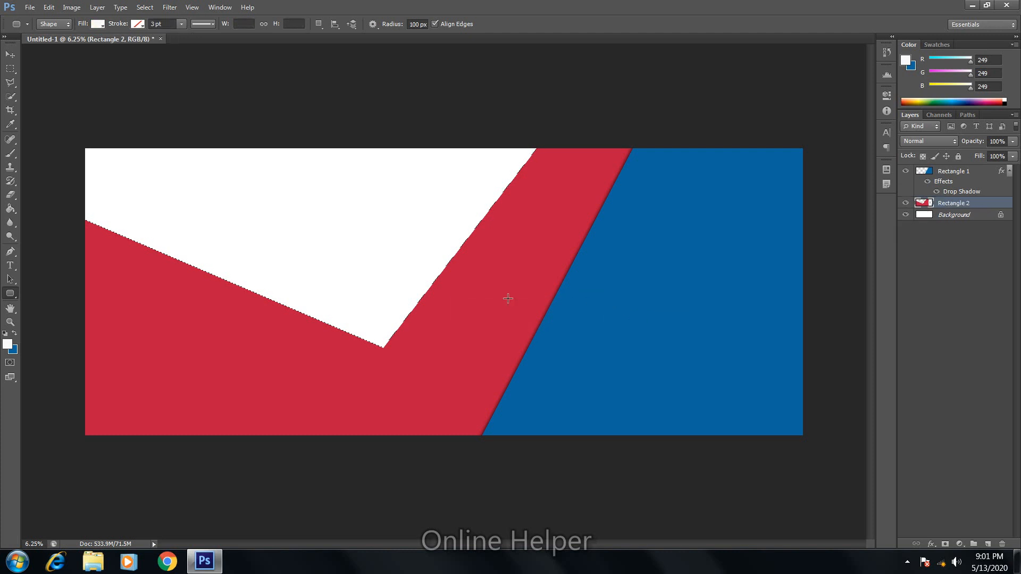
Step: Draw a near-white rounded rectangle on the blue panel's lower right and move it above Rectangle 1
drag(576, 328, 721, 362)
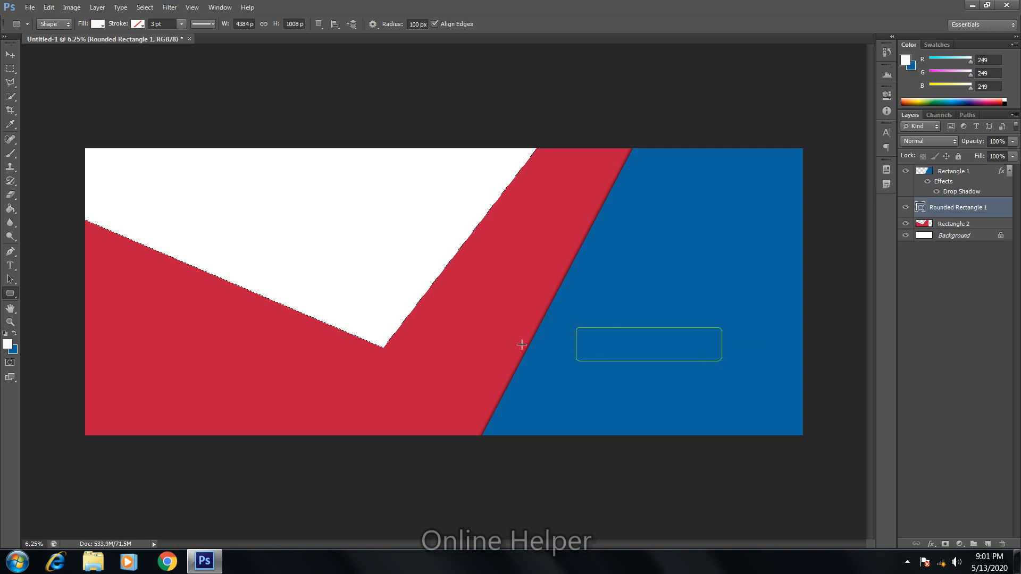
drag(938, 208, 934, 180)
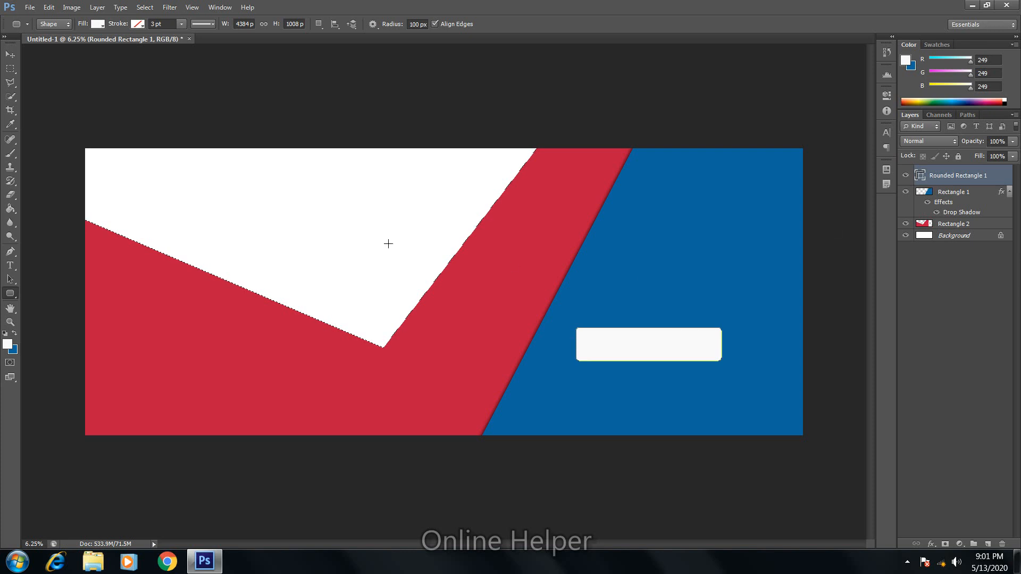
click(10, 55)
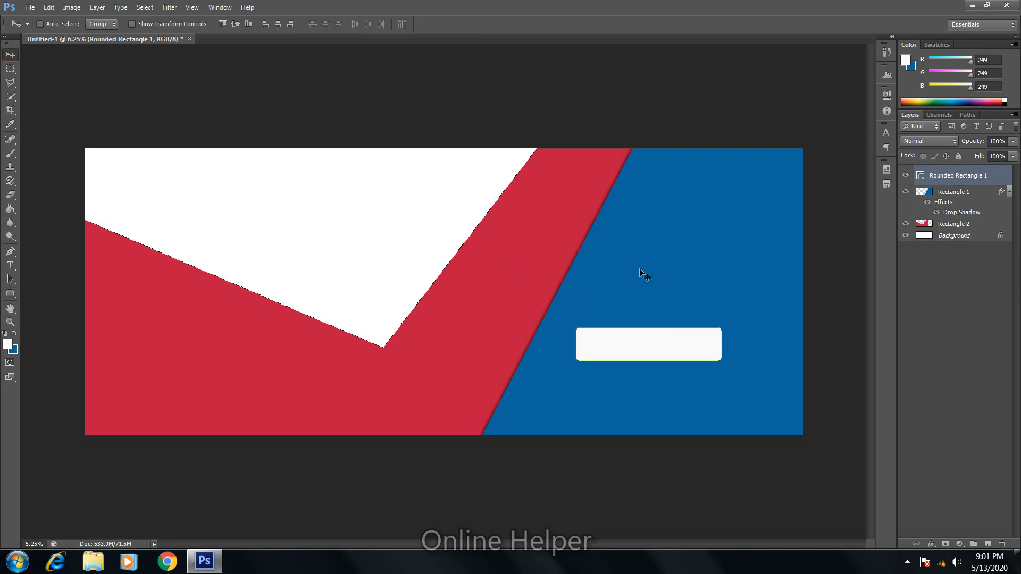
click(10, 264)
Step: Try placing text in the button and the white area, setting the text size to 18 pt
click(587, 352)
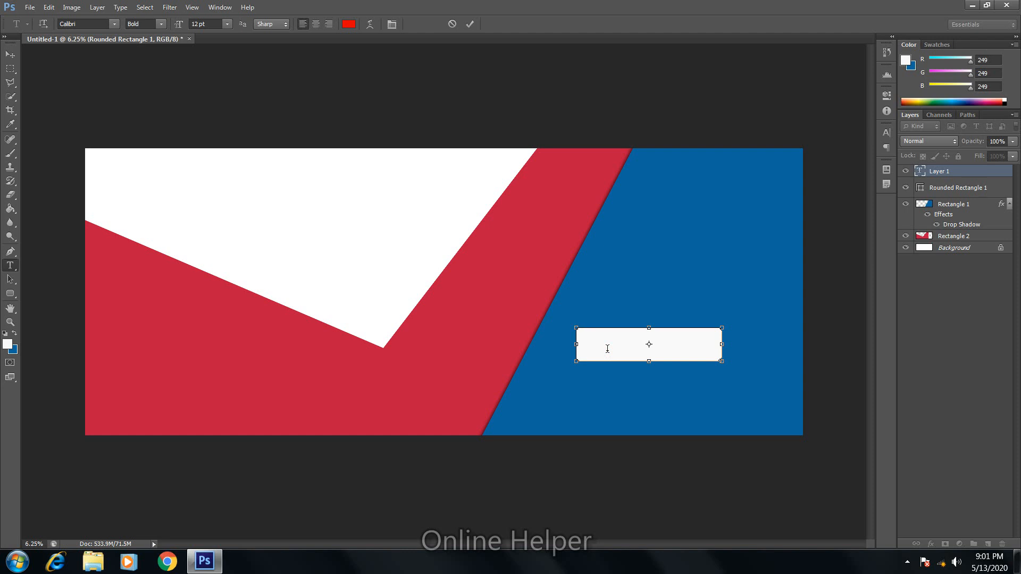
key(Escape)
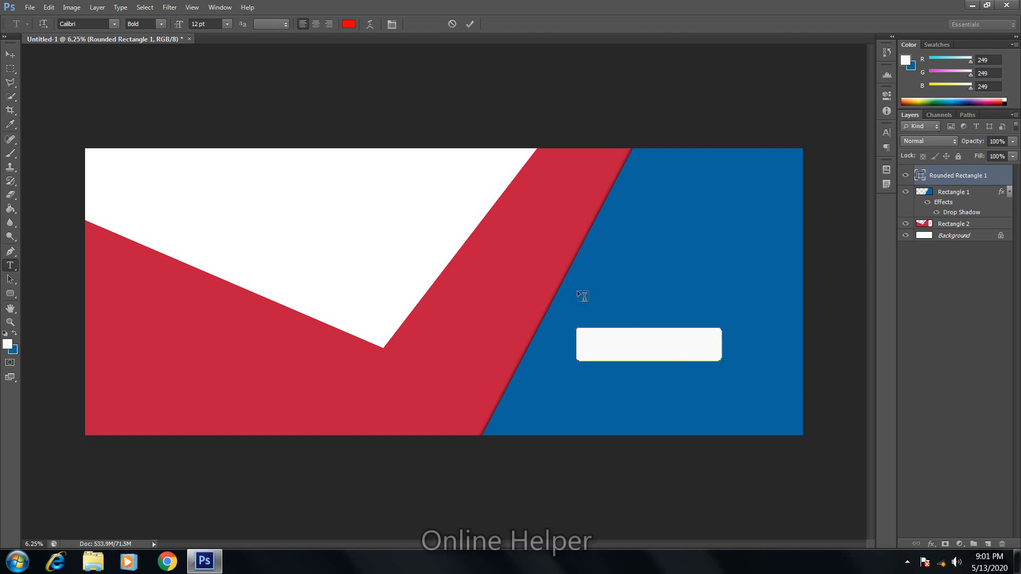
click(287, 185)
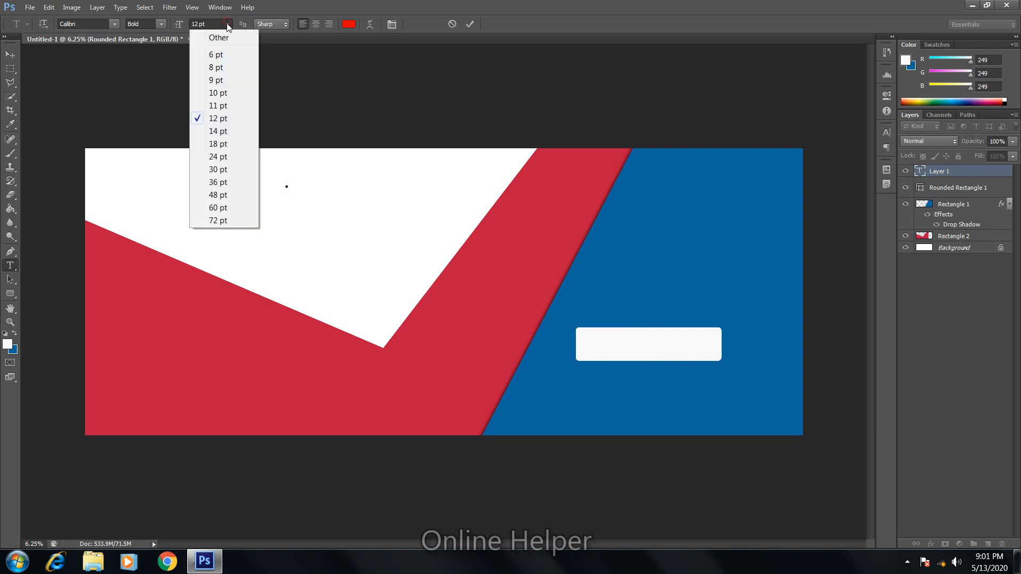
click(218, 144)
click(10, 55)
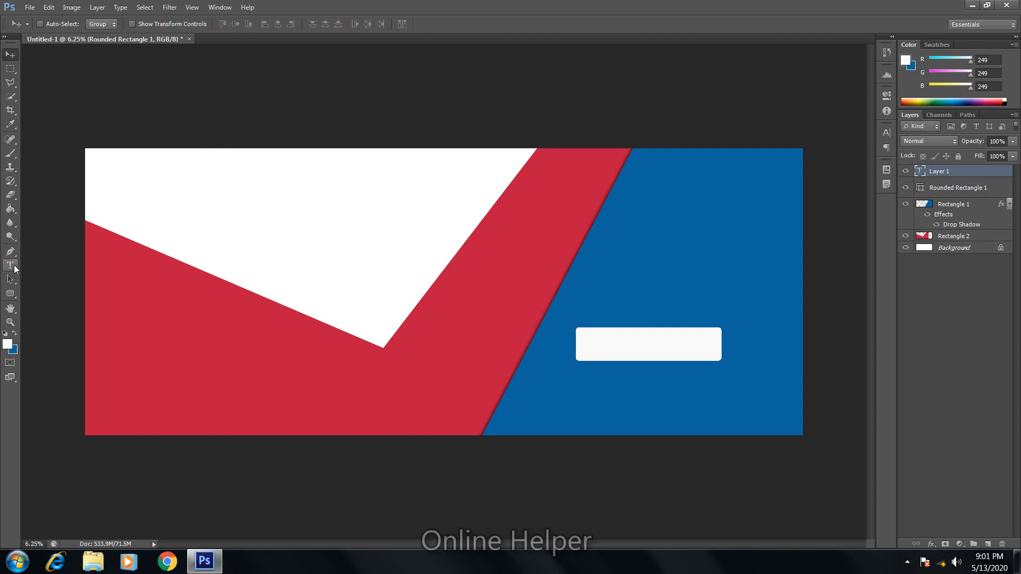
Step: Type SHOP NOW at 474.3 pt in the white area and move it left
click(11, 266)
click(200, 238)
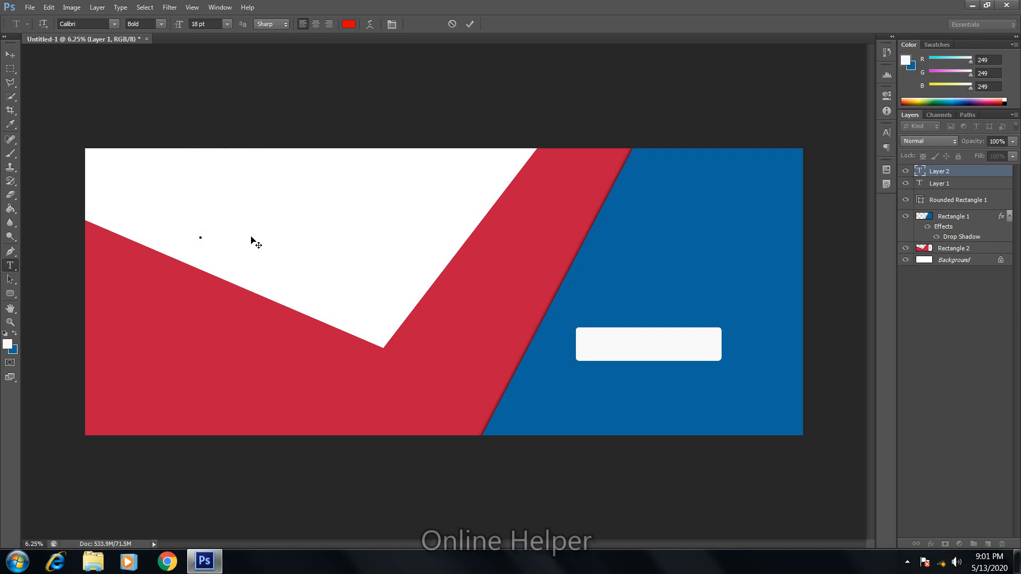
drag(201, 239, 270, 268)
text(S)
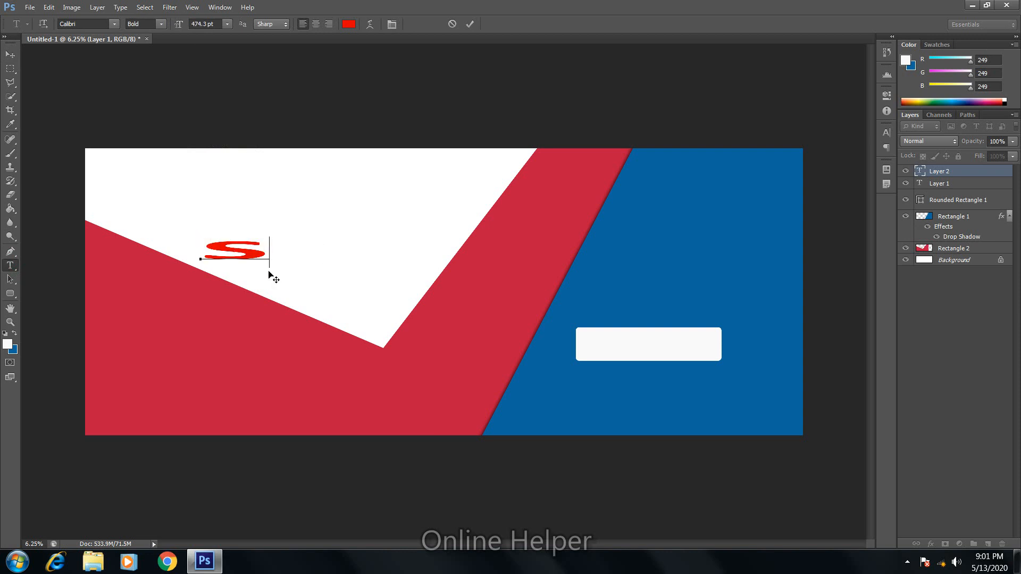
text(HOP NOW)
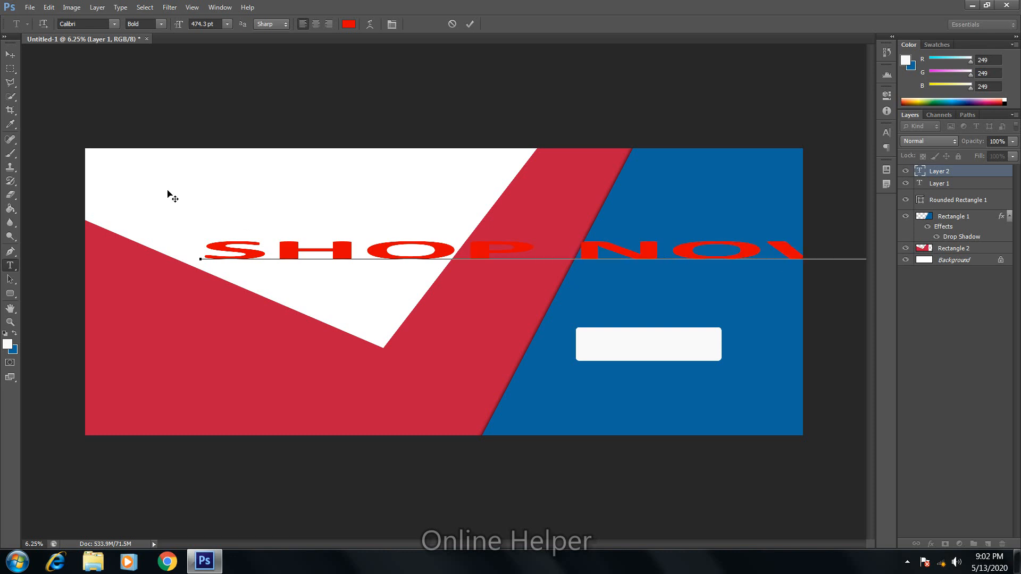
click(10, 53)
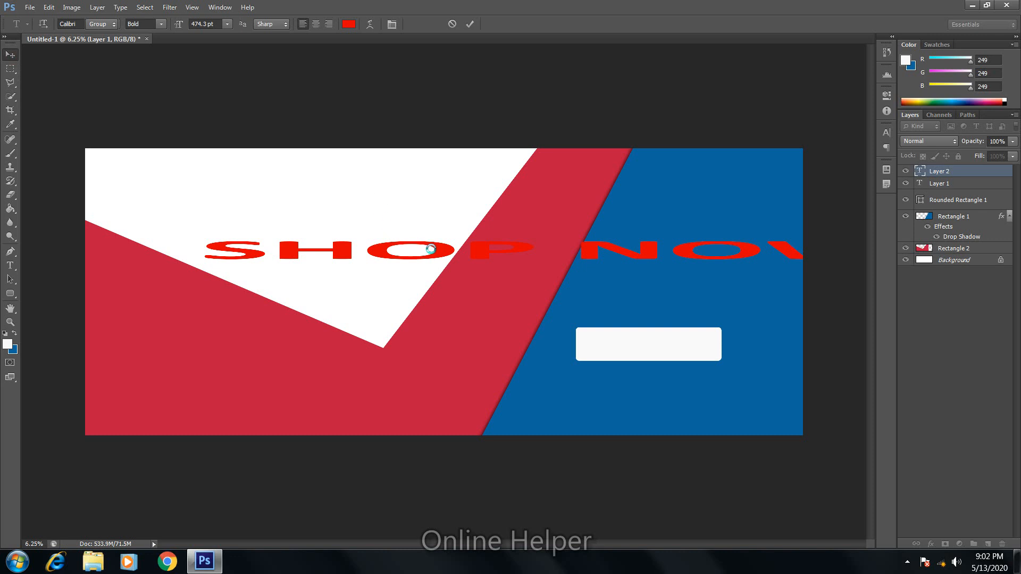
drag(471, 257, 410, 250)
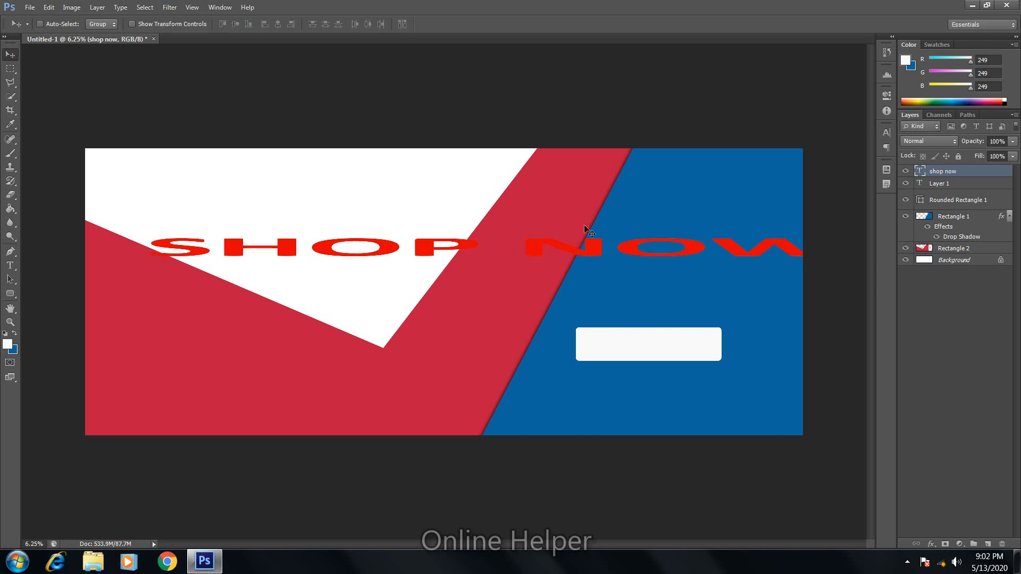
Step: Scale SHOP NOW to about 54%, stretch it taller, widen it to 149%, and nudge it into the button
key(ctrl+t)
drag(842, 233, 301, 254)
drag(227, 266, 628, 351)
key(Return)
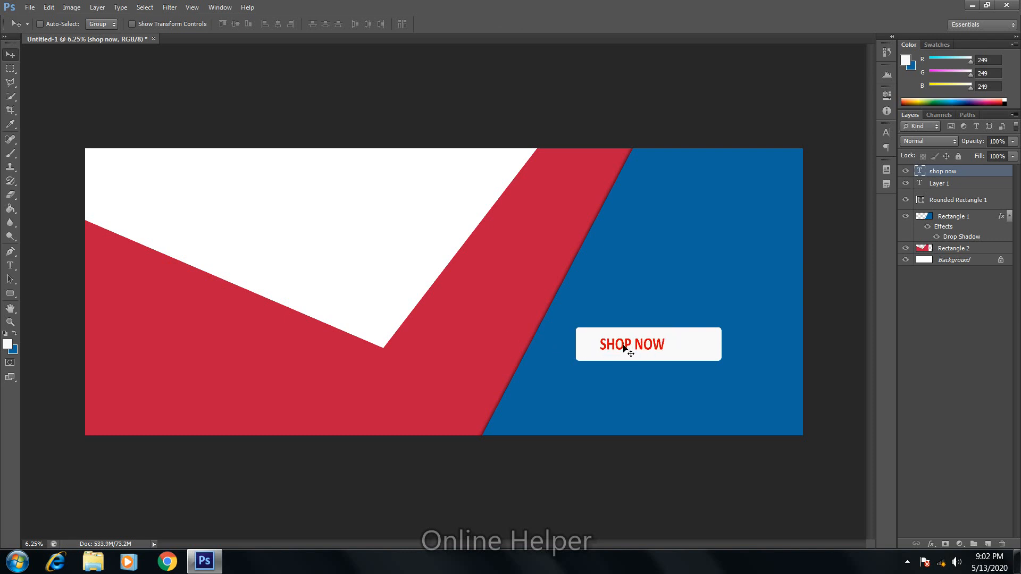
key(ctrl+t)
drag(677, 345, 650, 331)
key(Return)
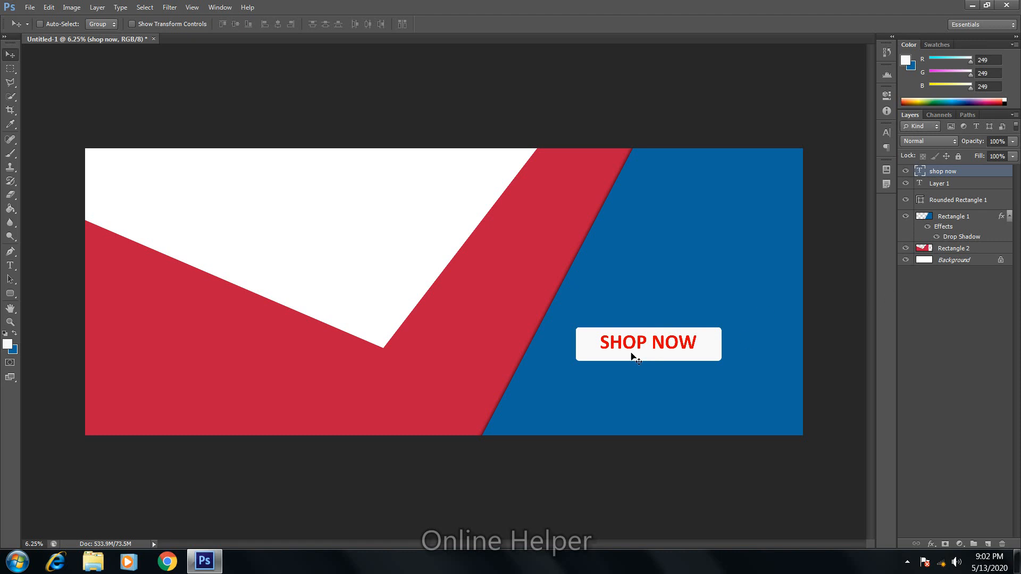
drag(642, 342, 644, 345)
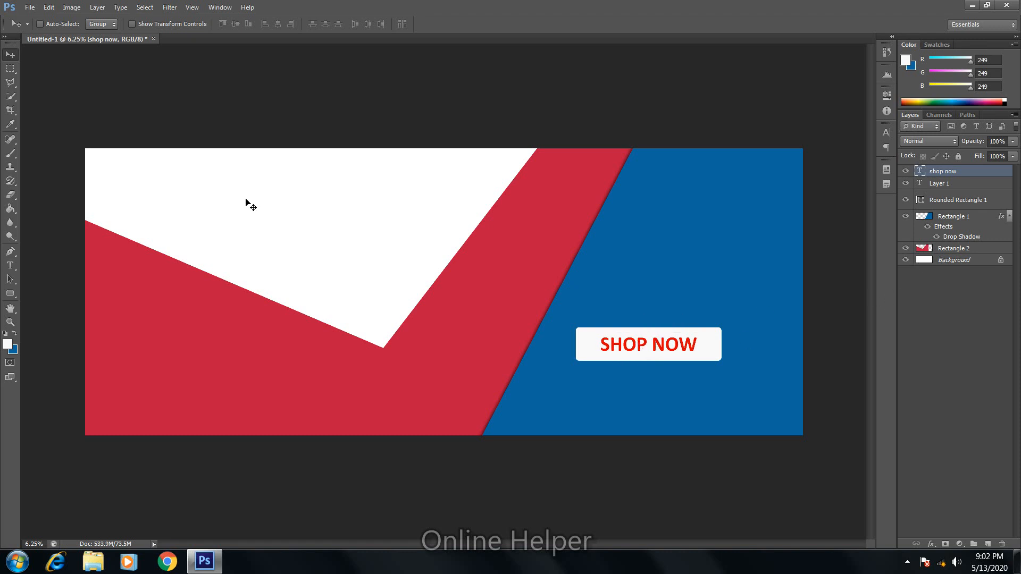
Step: Draw a white starburst custom shape across the red–blue seam near the top
click(14, 297)
click(45, 344)
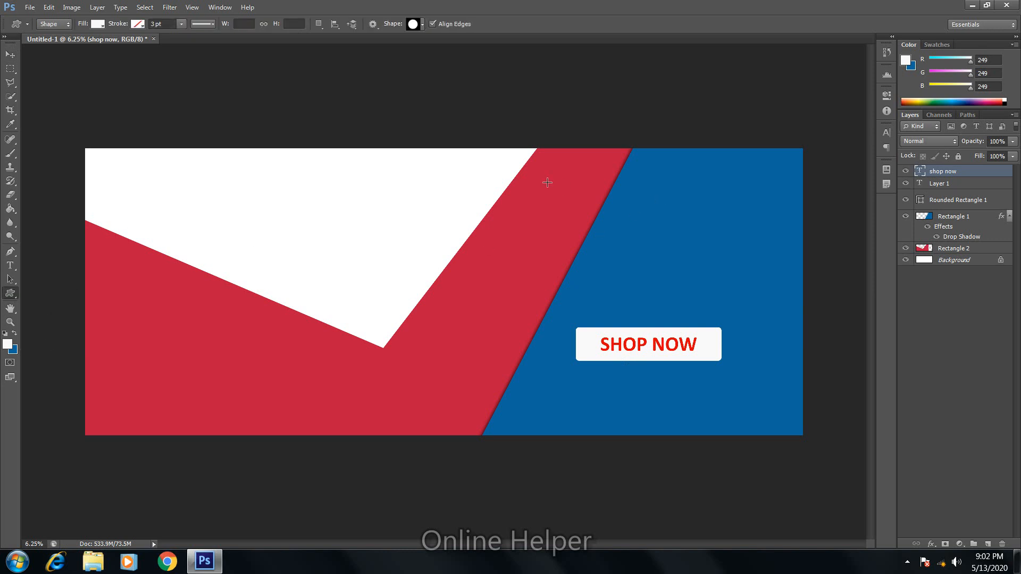
drag(547, 182, 687, 263)
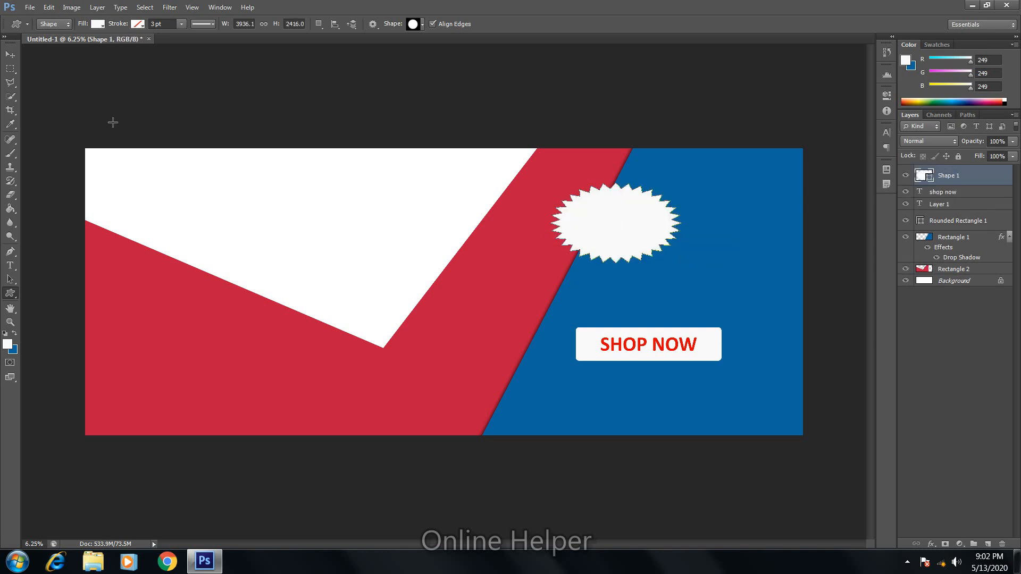
key(t)
click(269, 195)
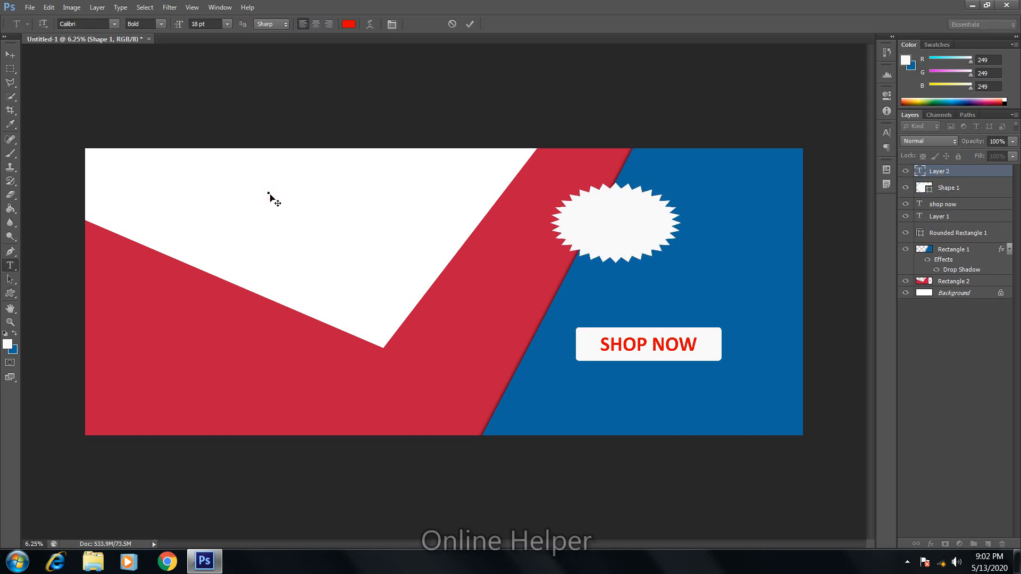
Step: Enlarge the new text to about 759 pt and replace the placeholder with 50%
drag(269, 193, 364, 228)
double_click(301, 212)
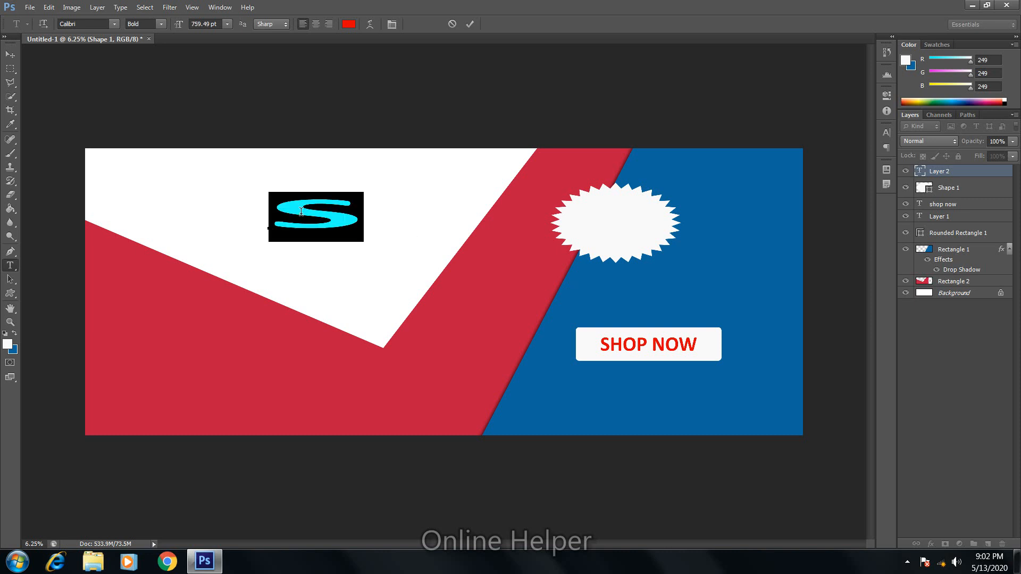
text(O)
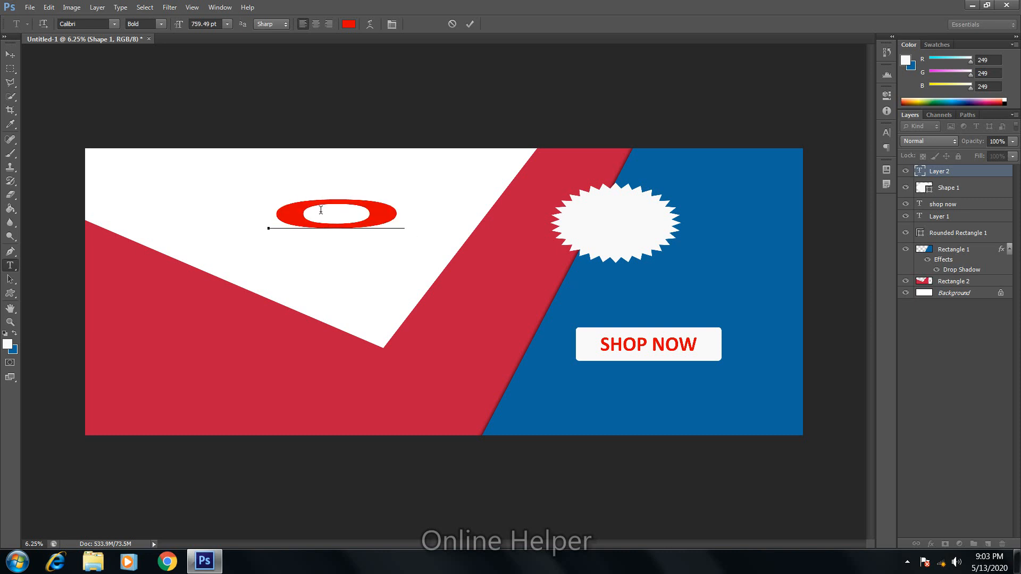
key(BackSpace)
text(50)
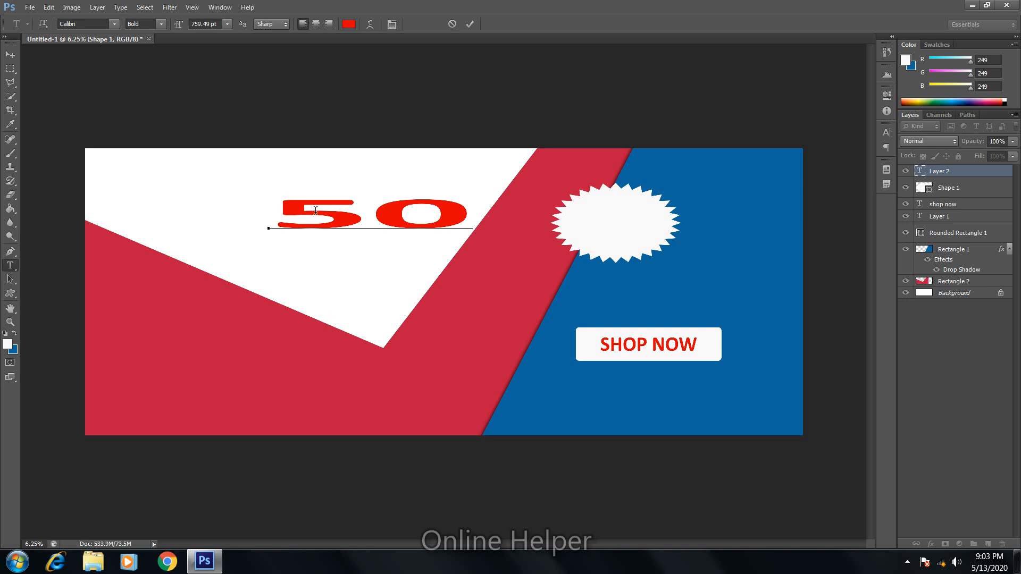
text(%)
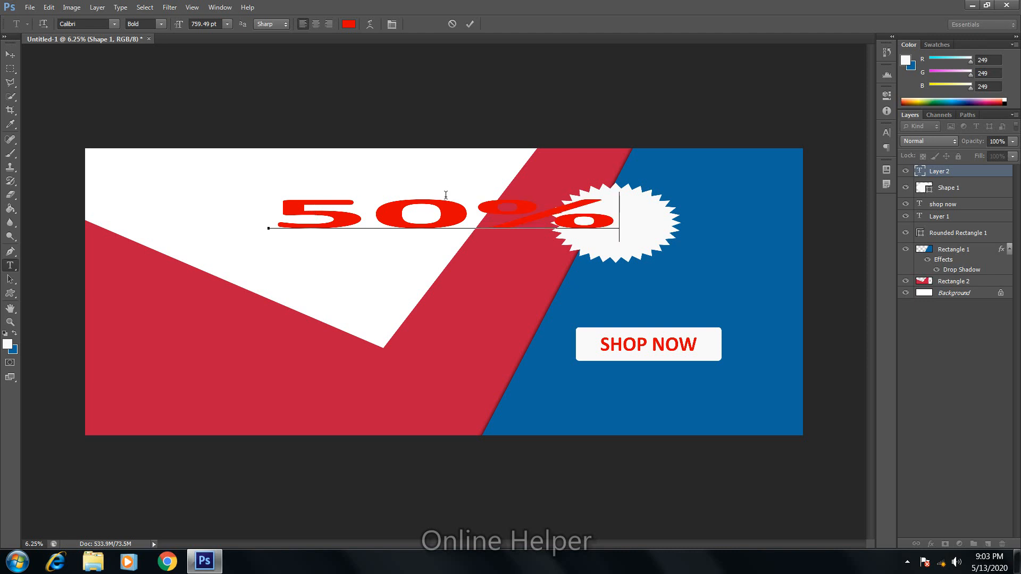
key(ctrl+Return)
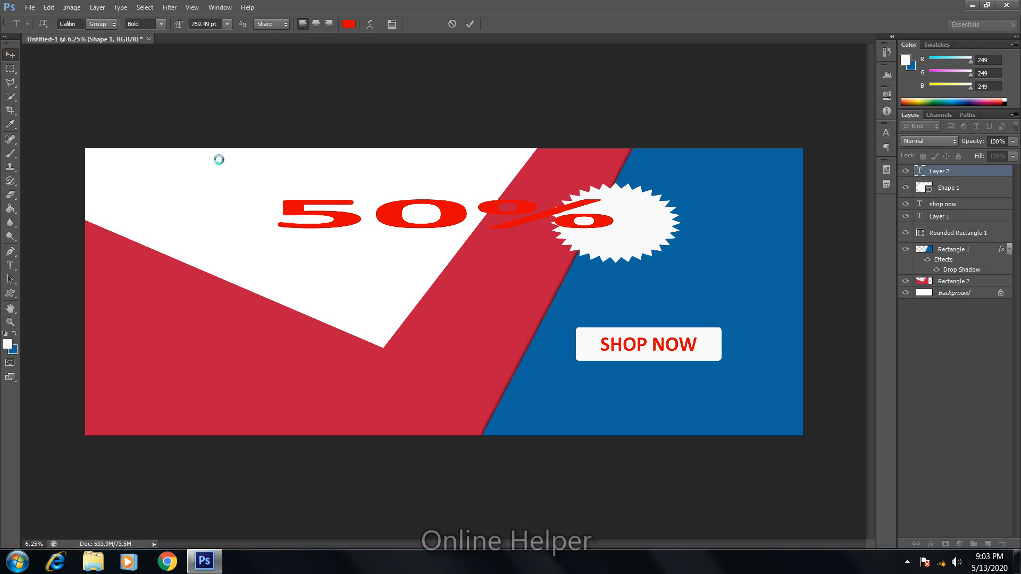
Step: Shrink the 50% text and move it to sit inside the starburst badge
key(ctrl+t)
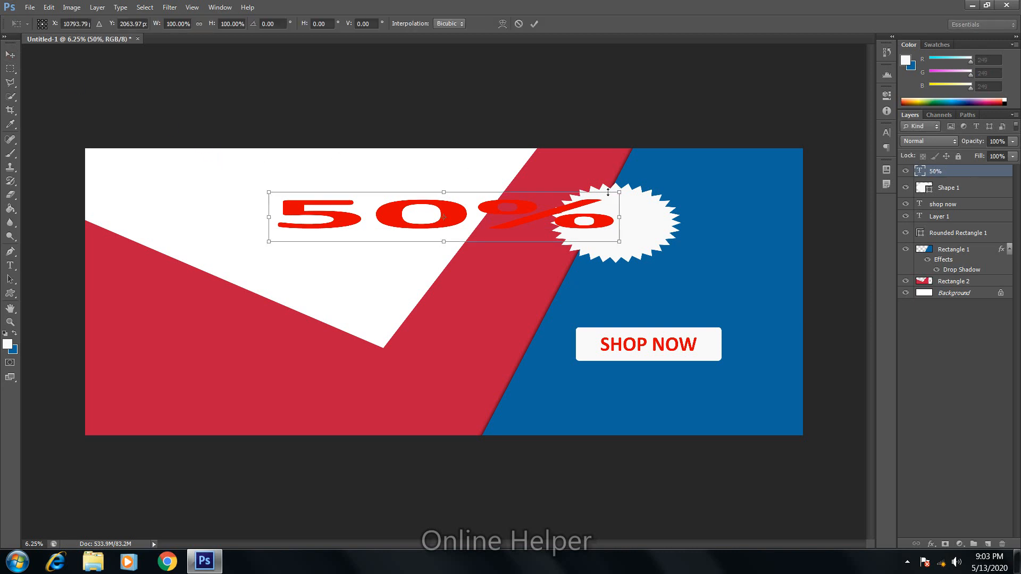
drag(620, 191, 371, 196)
drag(321, 221, 609, 214)
drag(304, 224, 611, 209)
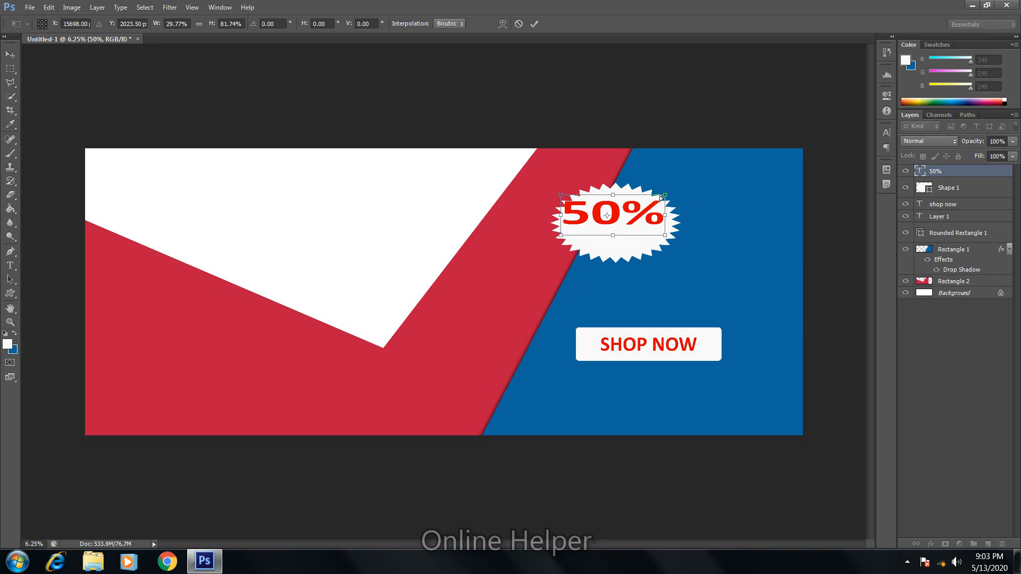
drag(666, 193, 628, 206)
key(Return)
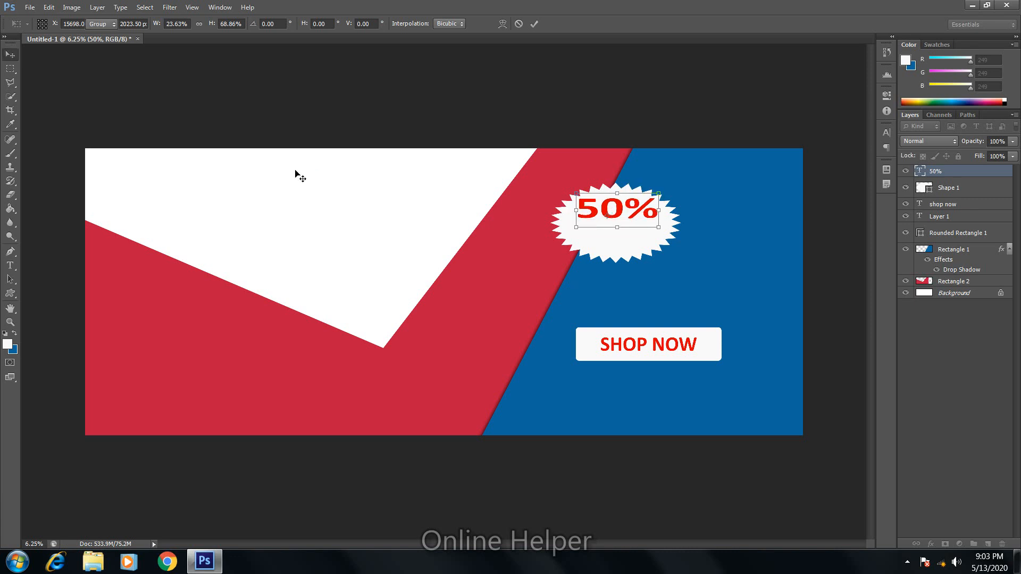
click(10, 265)
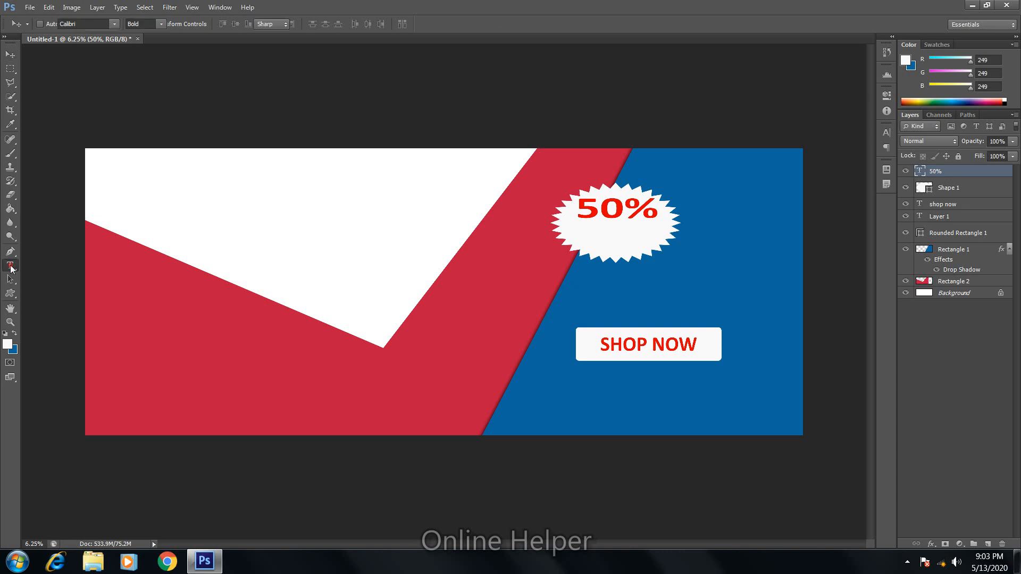
Step: Type the word OFFER as a new text layer on the white area
click(260, 207)
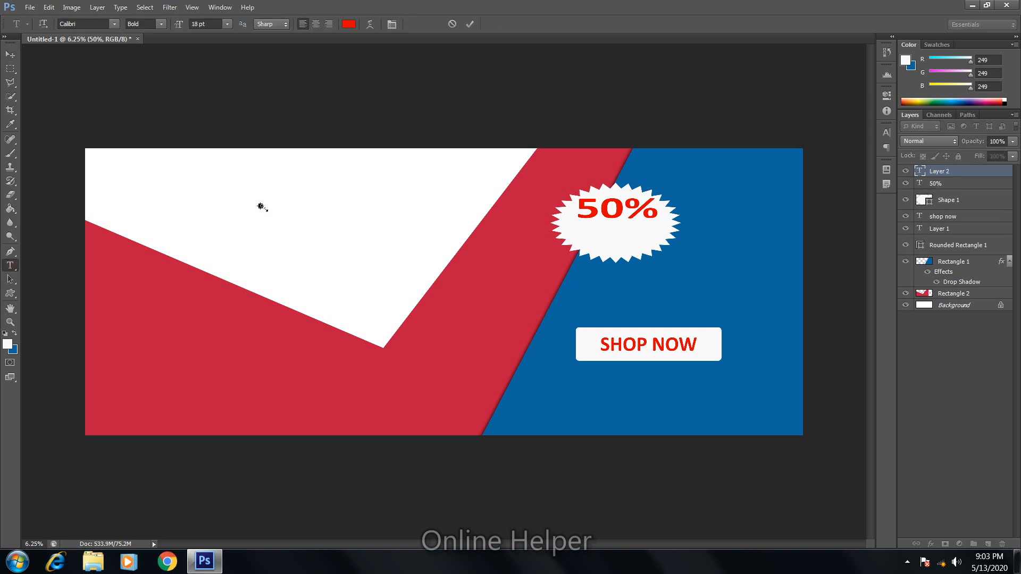
drag(260, 207, 310, 241)
text(OFOO)
key(BackSpace)
key(BackSpace)
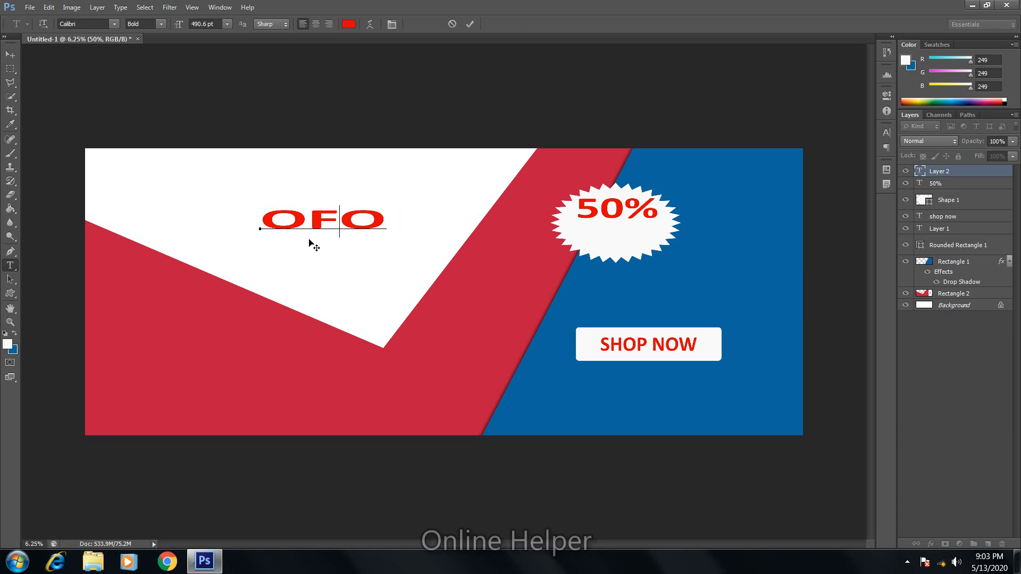
text(FER)
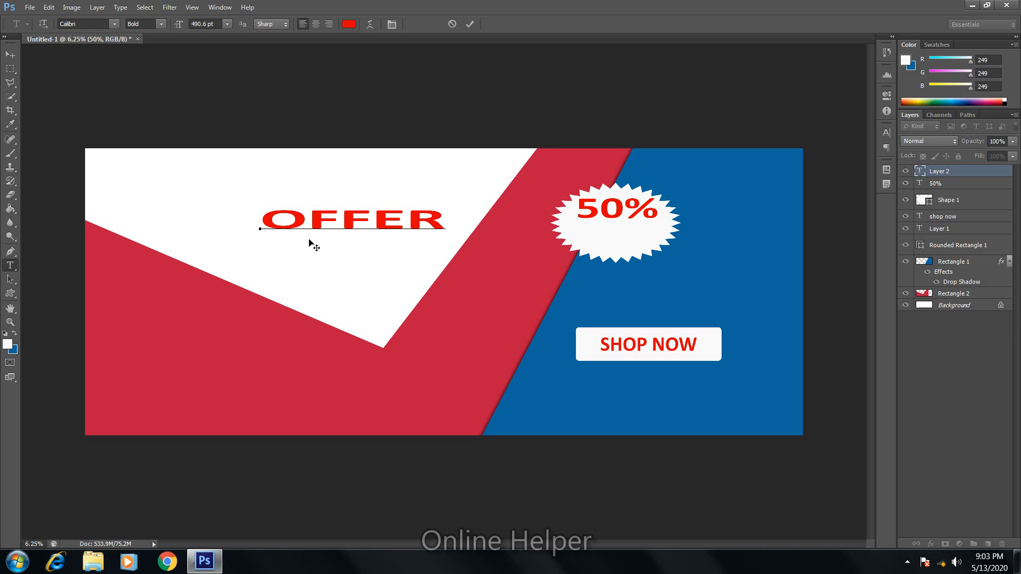
click(10, 55)
Step: Move OFFER beneath the 50% and scale it down to fit inside the starburst
drag(282, 243, 547, 256)
key(ctrl+t)
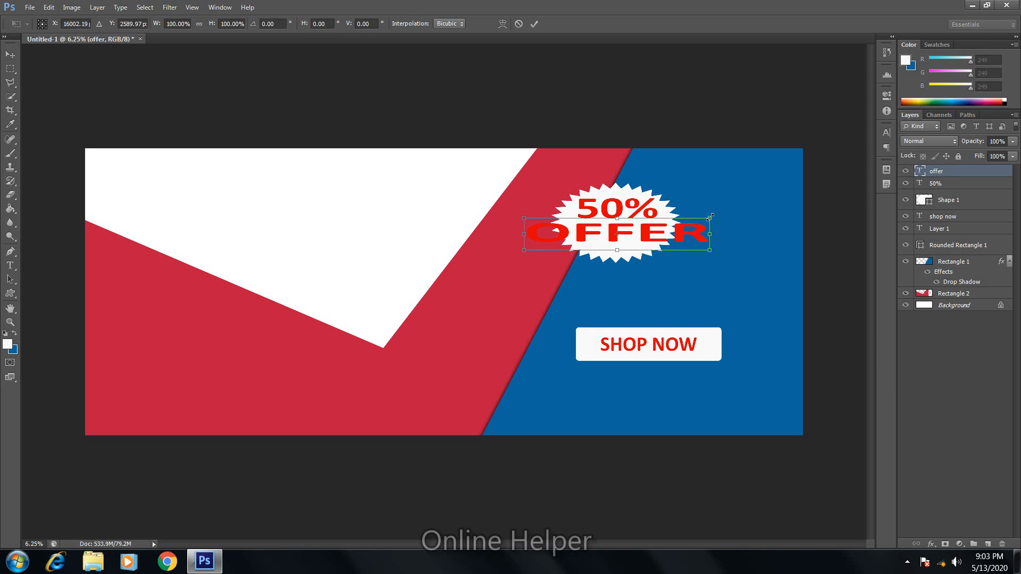
drag(710, 218, 601, 236)
key(Return)
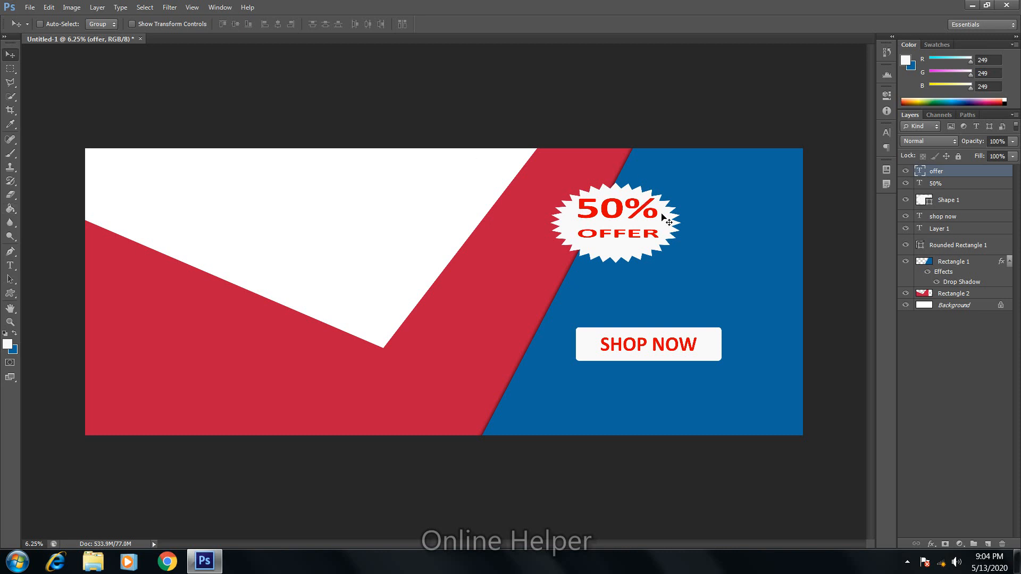
Step: Hide the OFFER, 50% and SHOP NOW text layers and show the Timeline panel
click(906, 171)
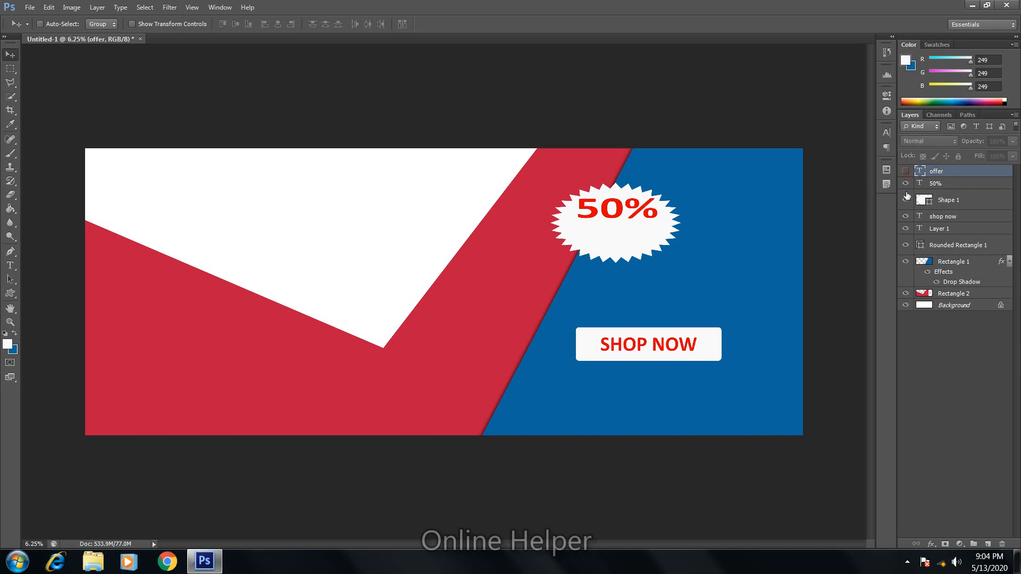
click(906, 183)
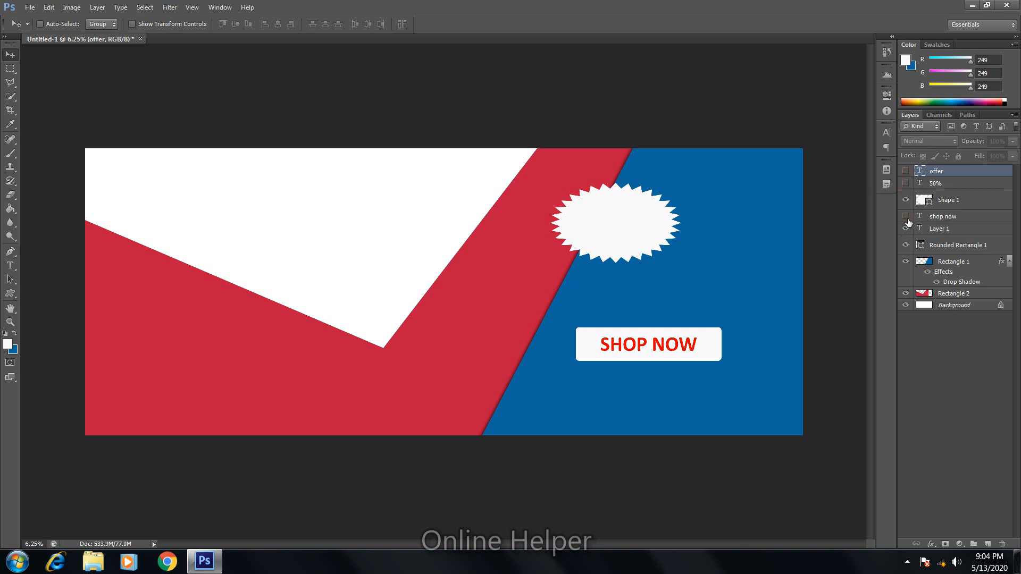
click(906, 216)
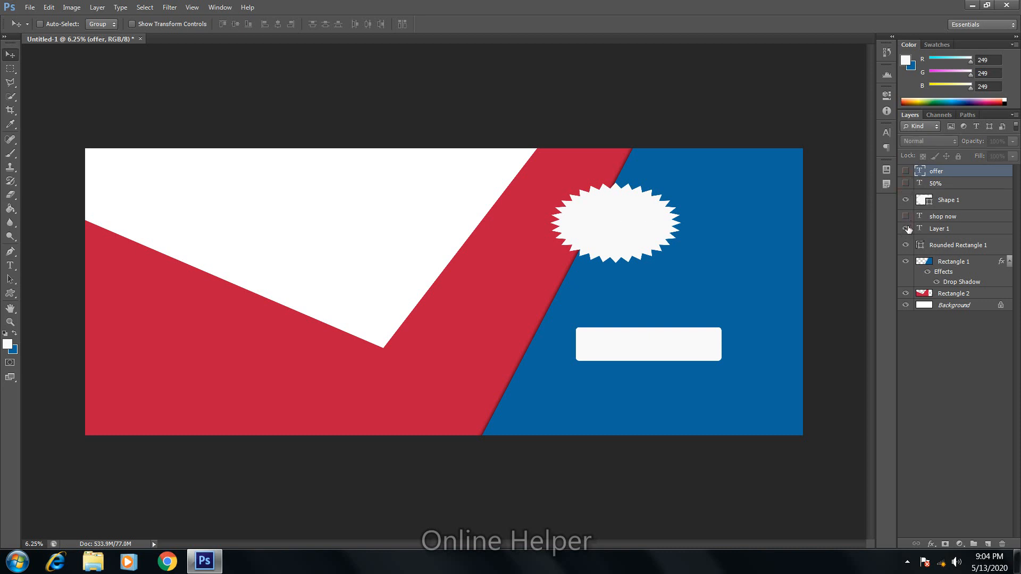
click(221, 7)
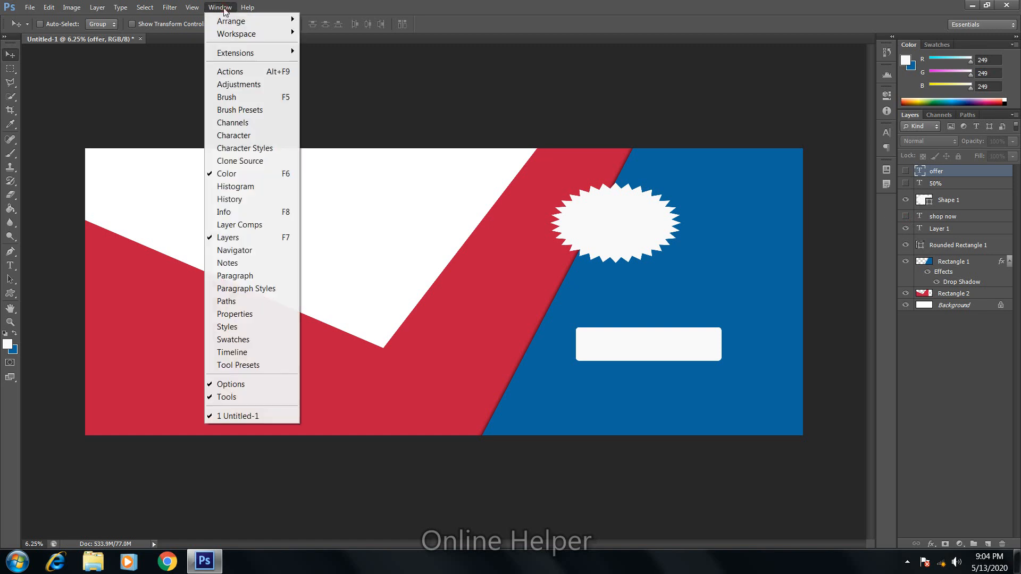
click(232, 353)
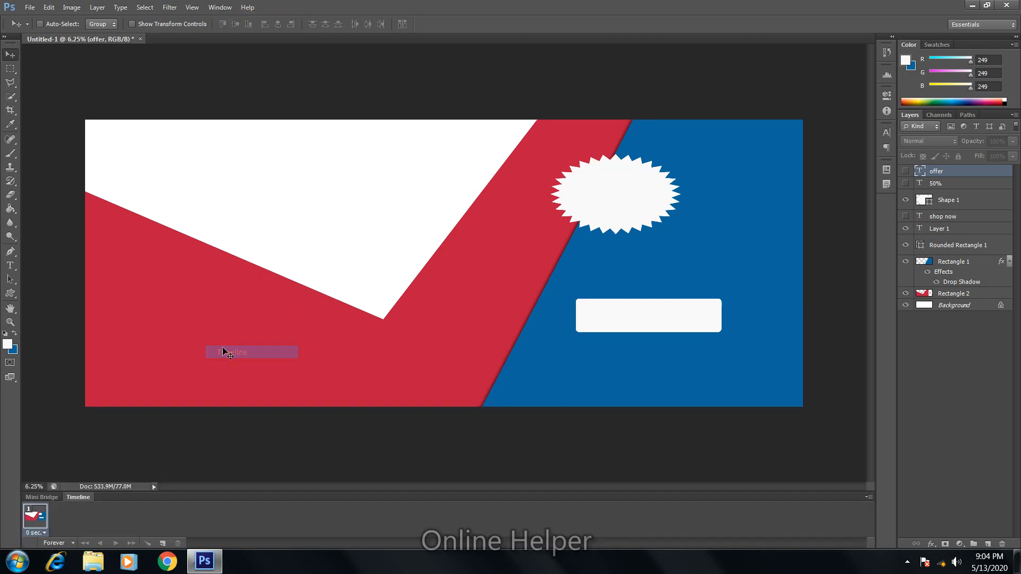
Step: Add a second frame that shows only the 50% text
click(163, 544)
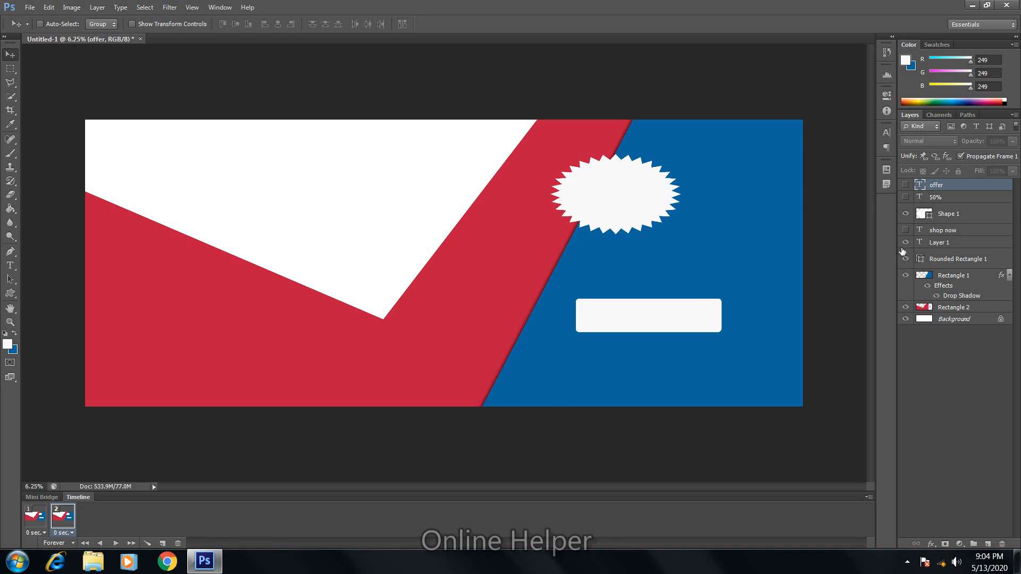
click(905, 185)
click(905, 185)
click(905, 198)
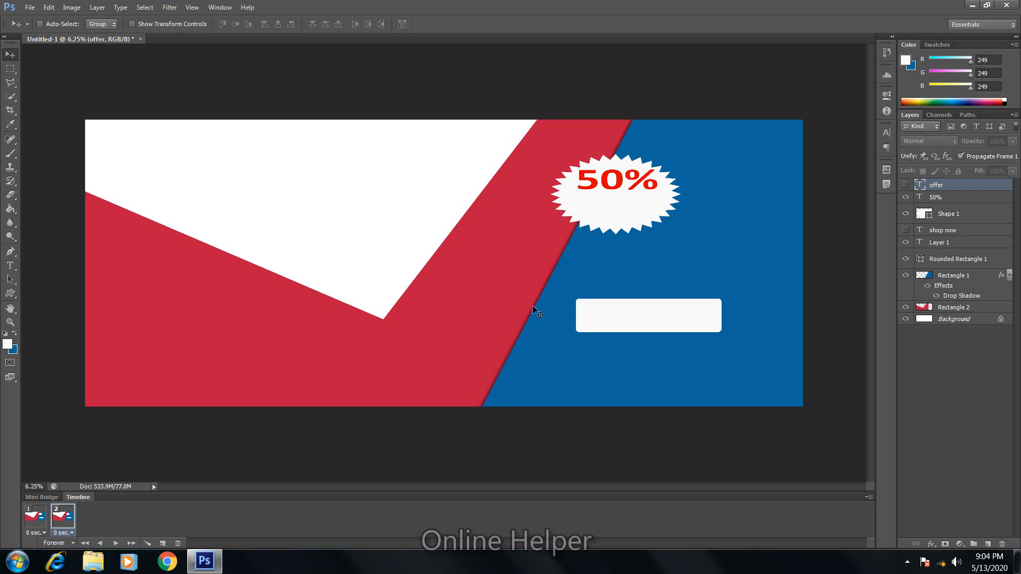
Step: Add a third frame that also shows OFFER under 50%, with the white button still visible
click(163, 543)
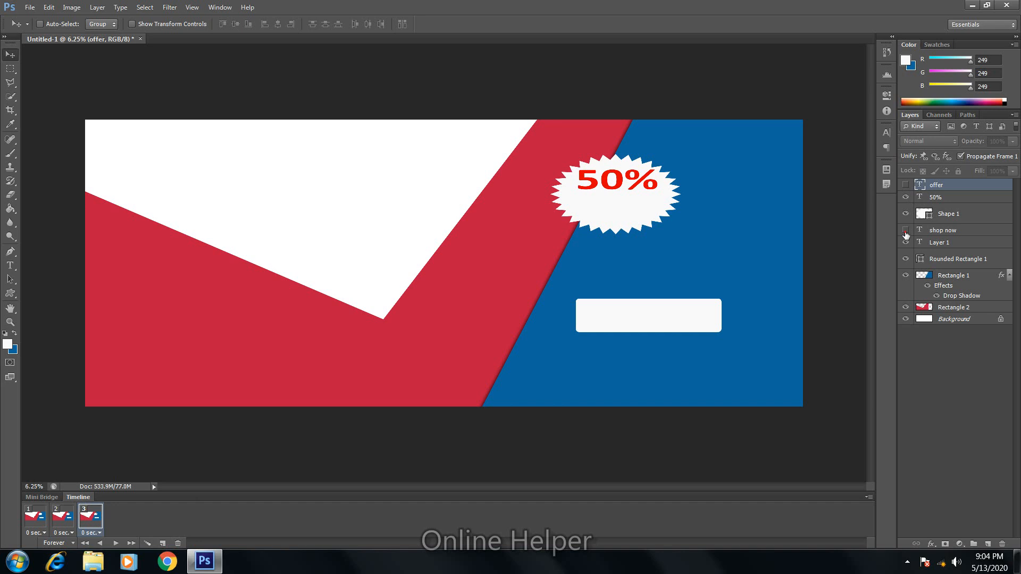
click(906, 230)
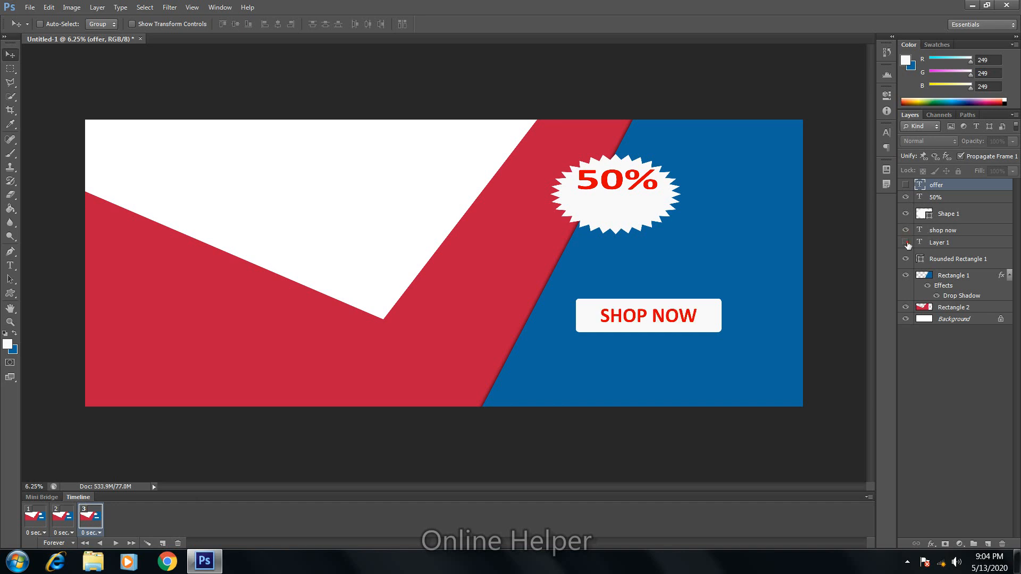
click(906, 185)
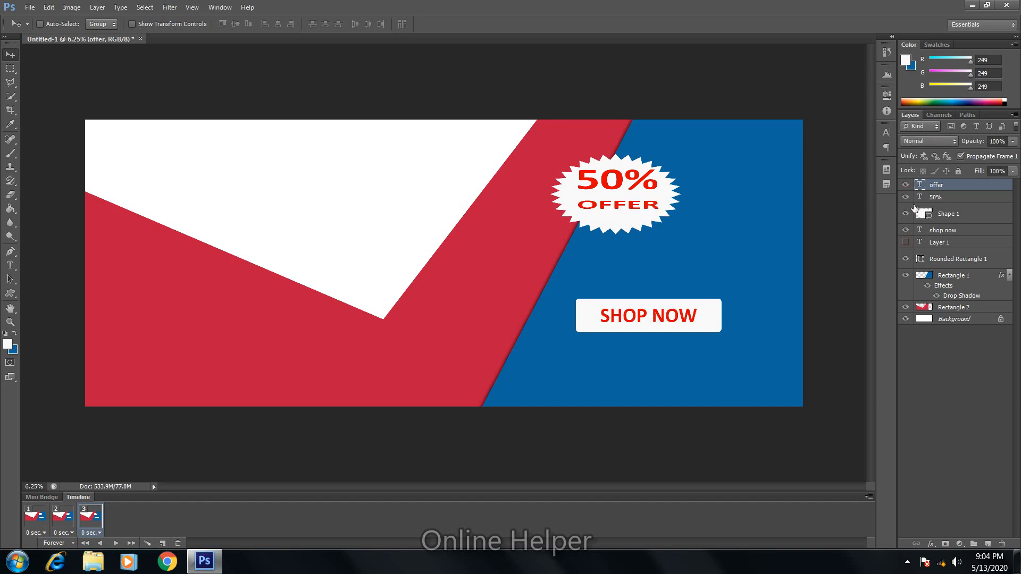
click(906, 261)
click(906, 262)
click(907, 266)
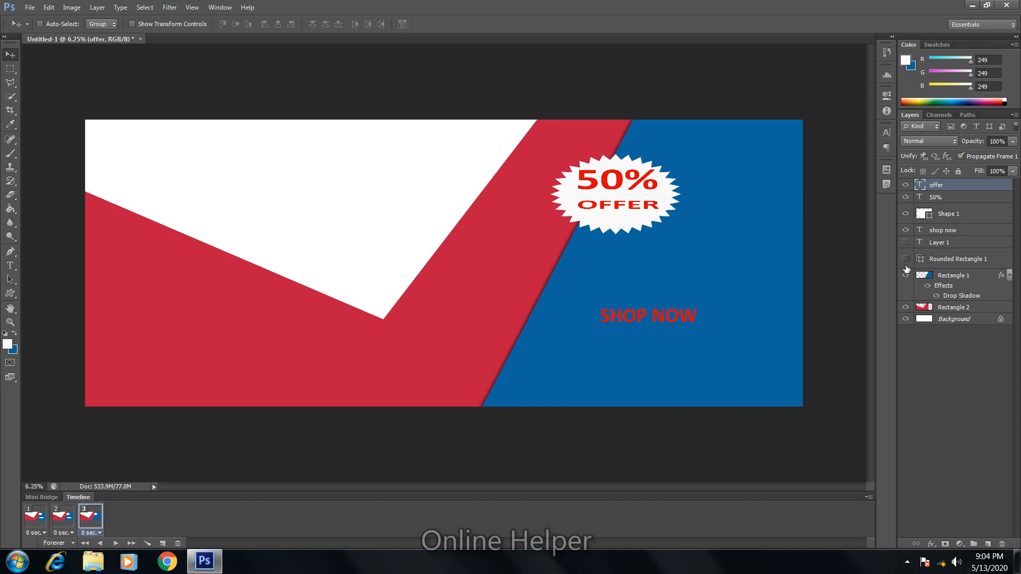
click(907, 264)
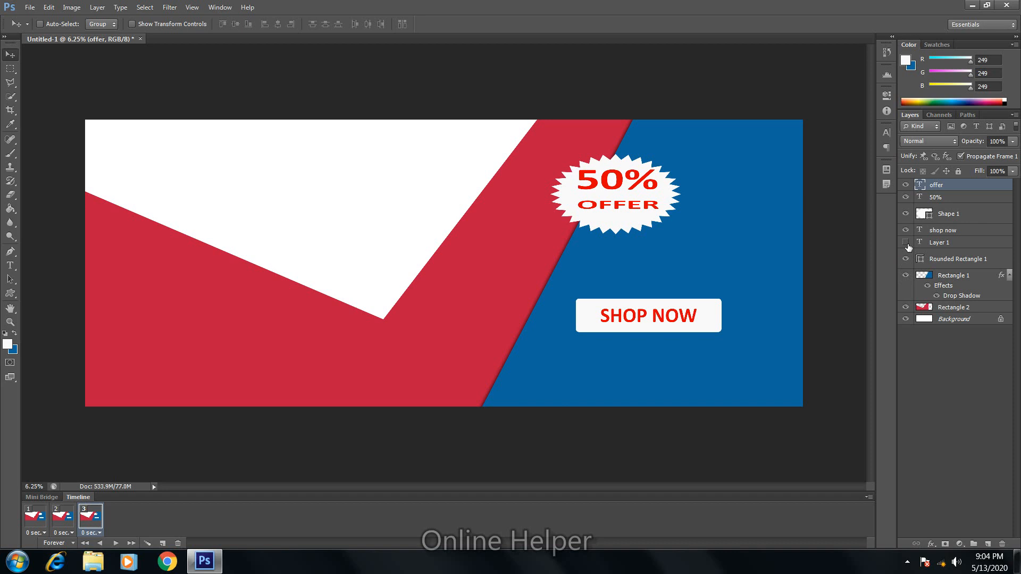
click(906, 231)
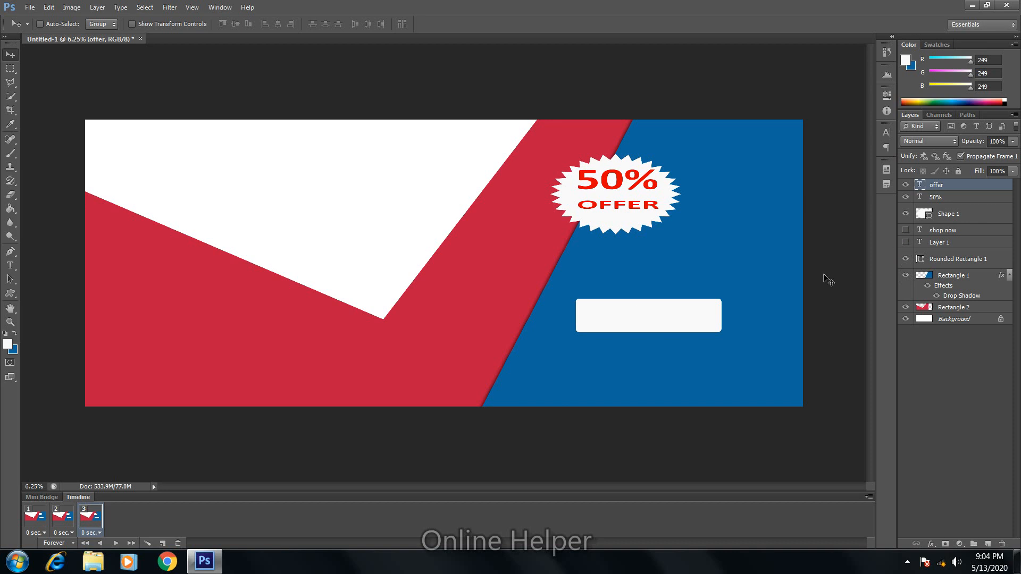
Step: Add a fourth frame that also shows the SHOP NOW text
click(171, 543)
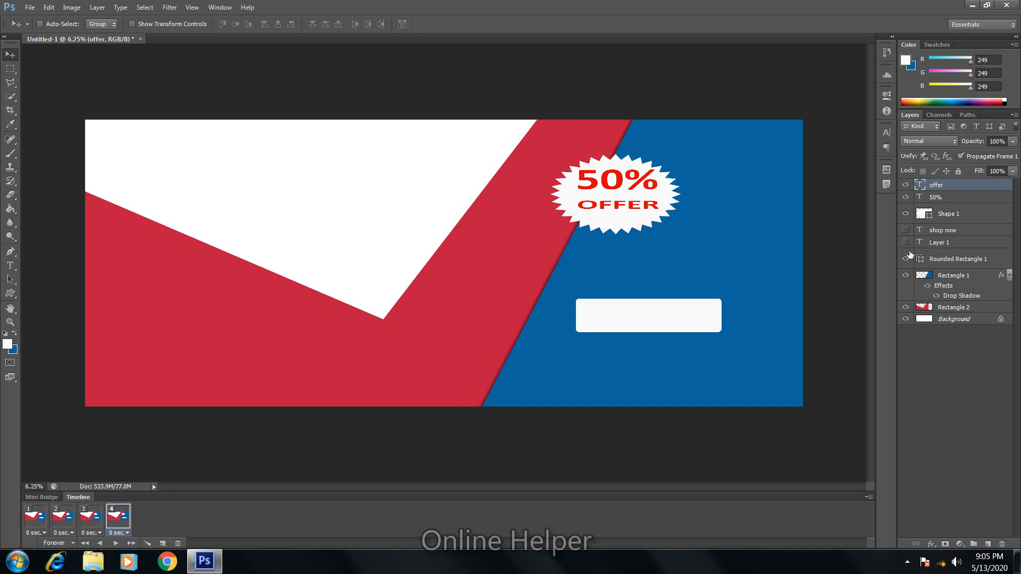
click(906, 230)
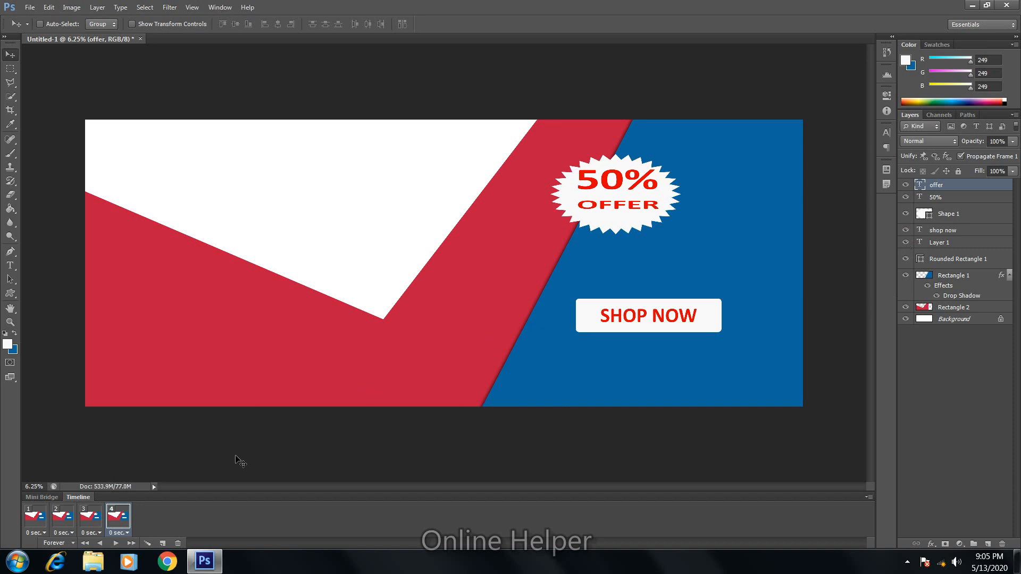
click(31, 534)
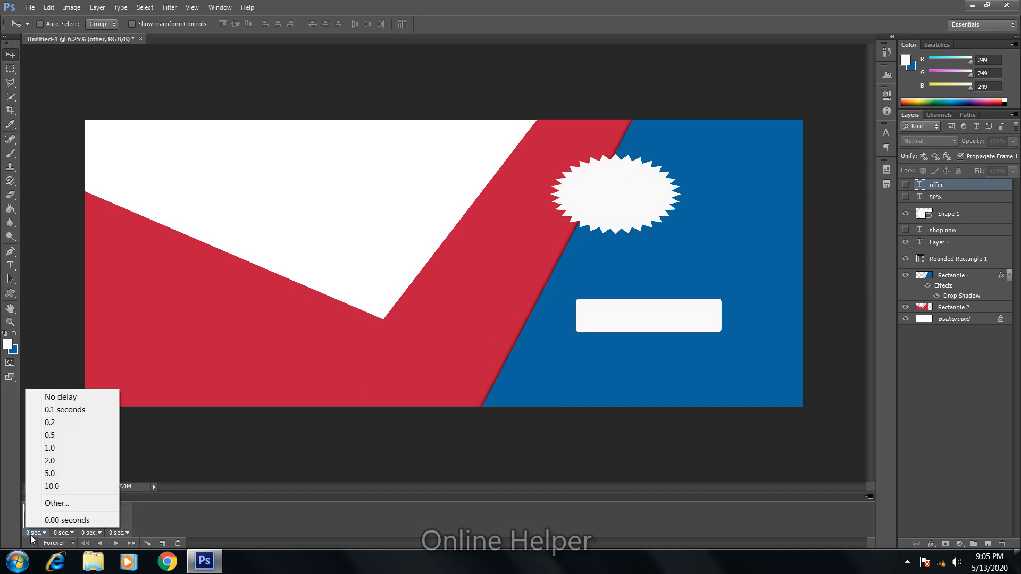
Step: Set the delay of frames 1 to 4 to 0.5 seconds each and play the preview
click(68, 436)
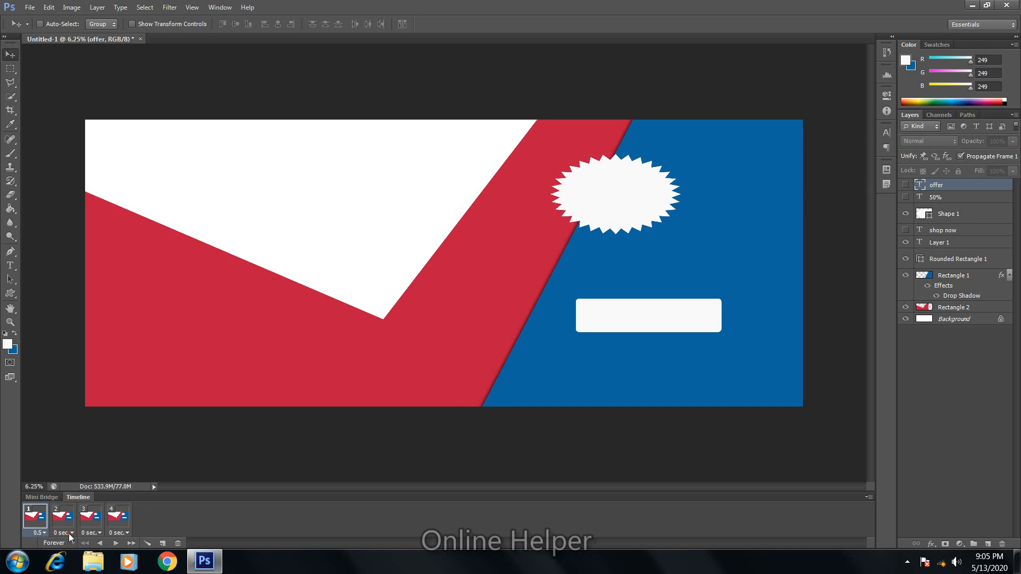
click(69, 533)
click(77, 435)
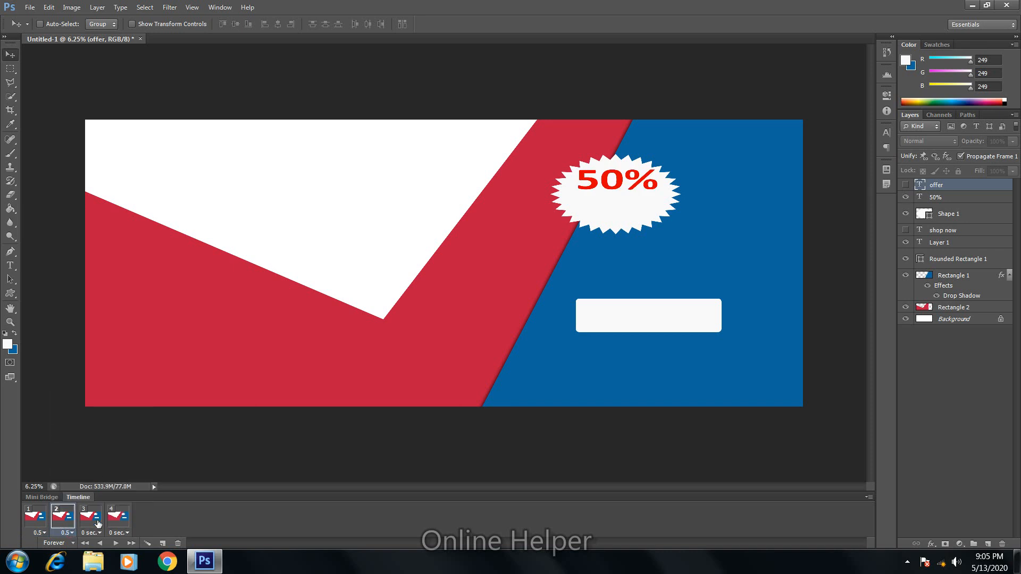
click(98, 533)
click(113, 436)
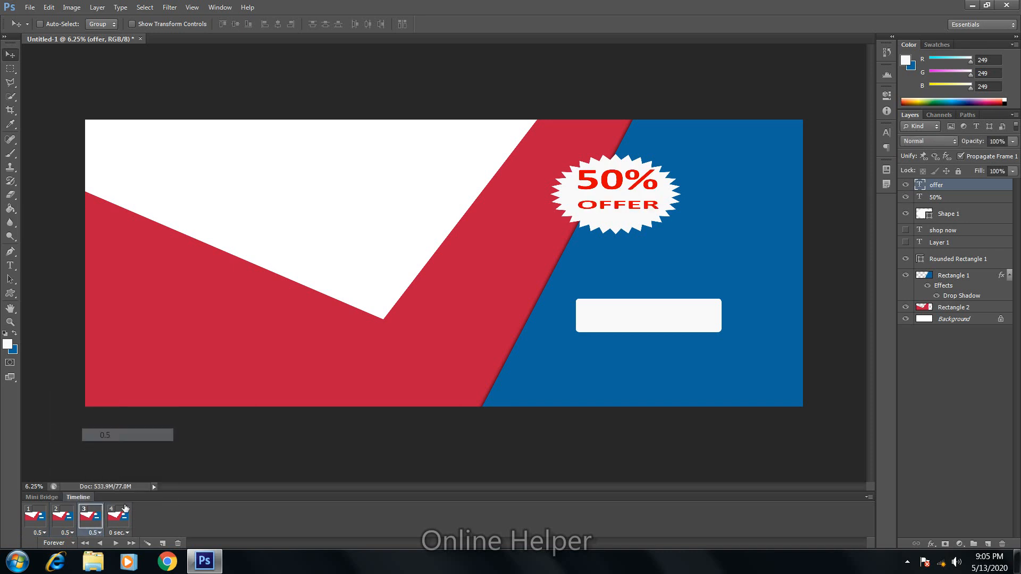
click(126, 533)
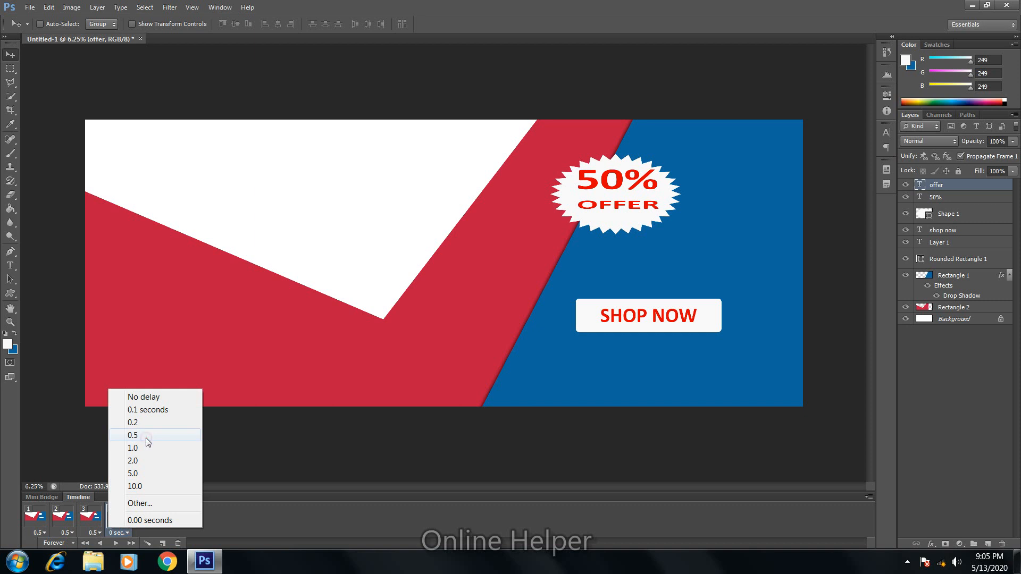
click(146, 438)
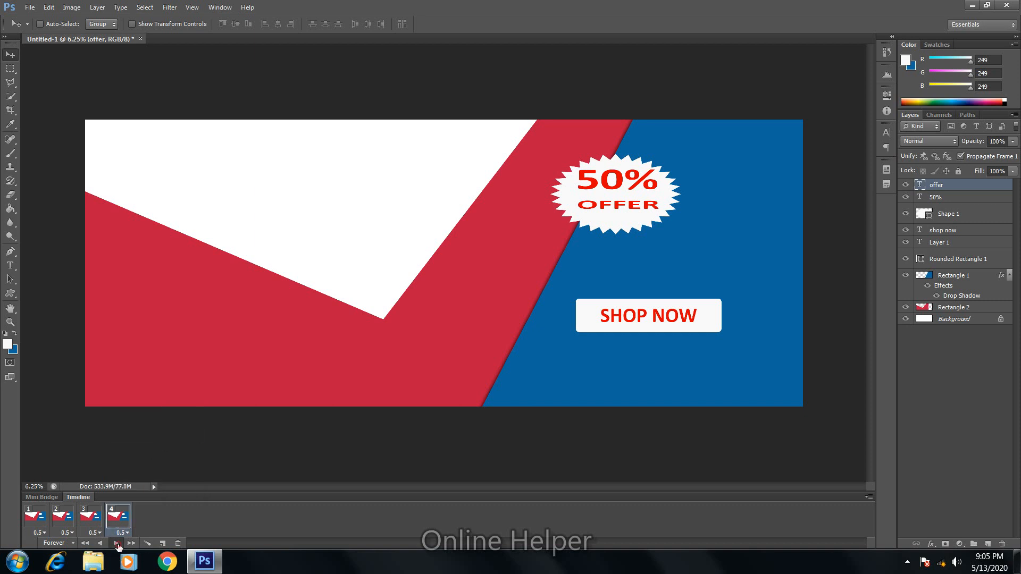
click(117, 543)
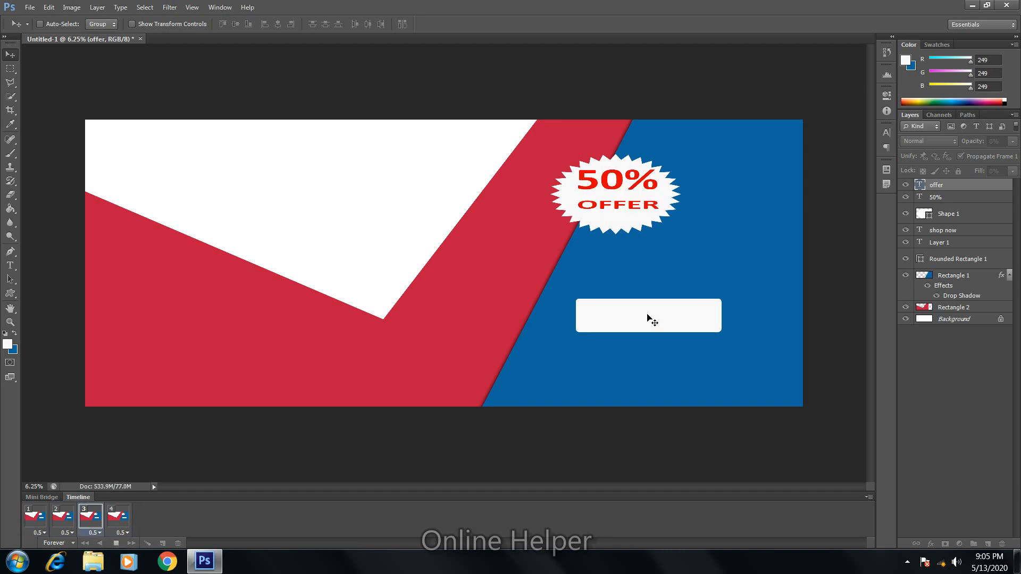
Step: Stop the preview and duplicate the shop now text layer with Ctrl+J
key(space)
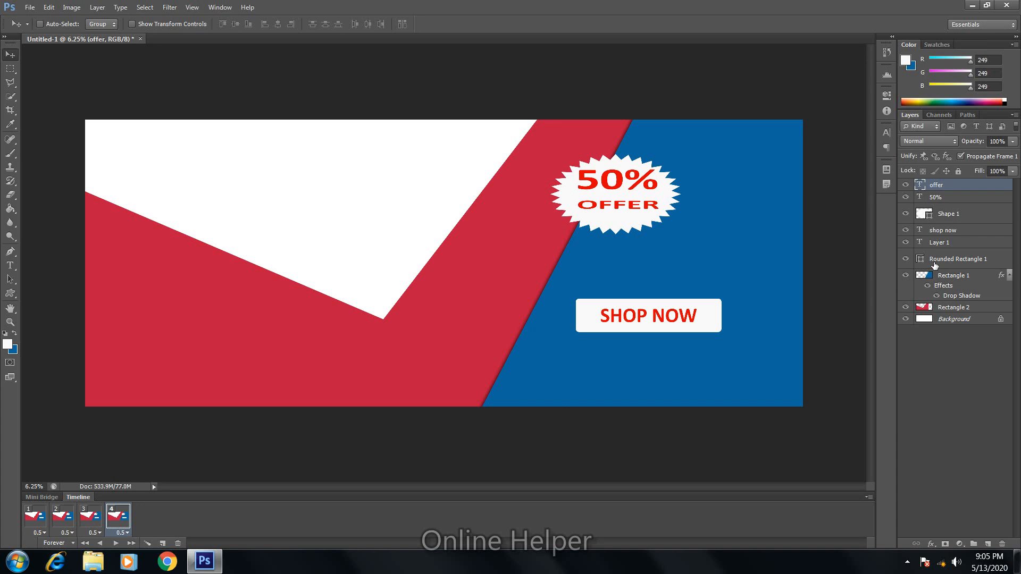
click(938, 231)
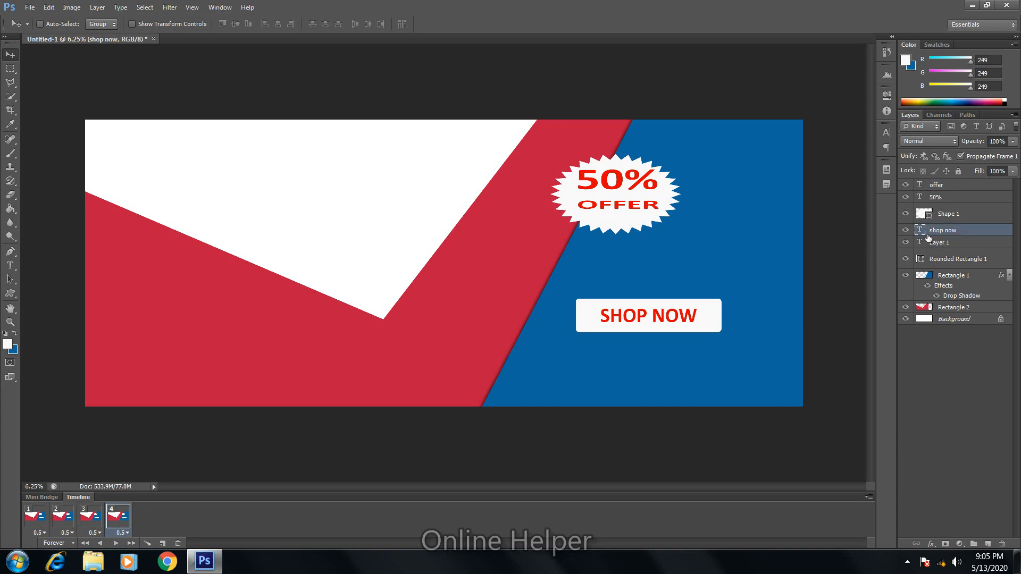
key(ctrl+j)
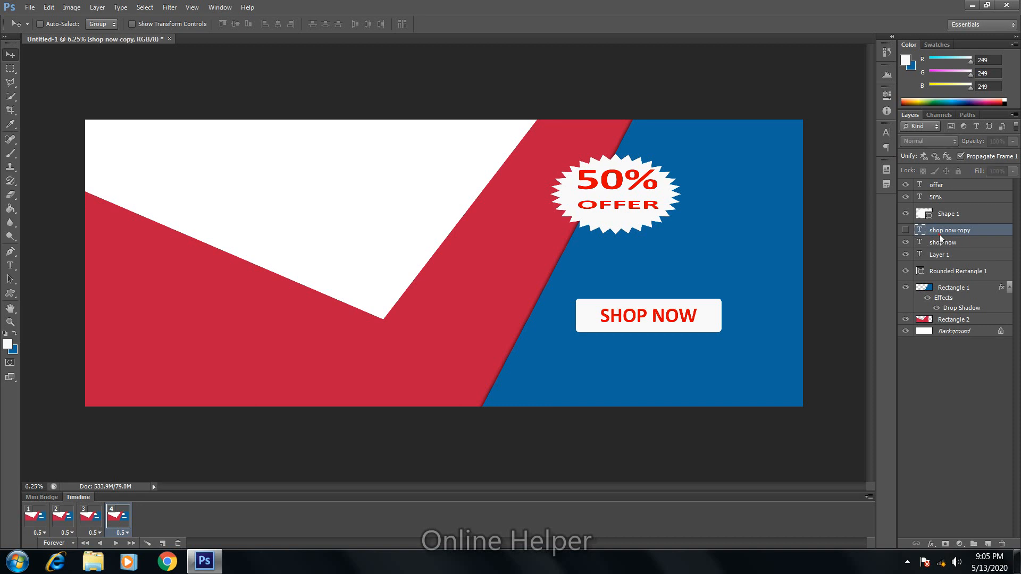
Step: Make the duplicate's SHOP NOW text white and show it over the button
double_click(920, 230)
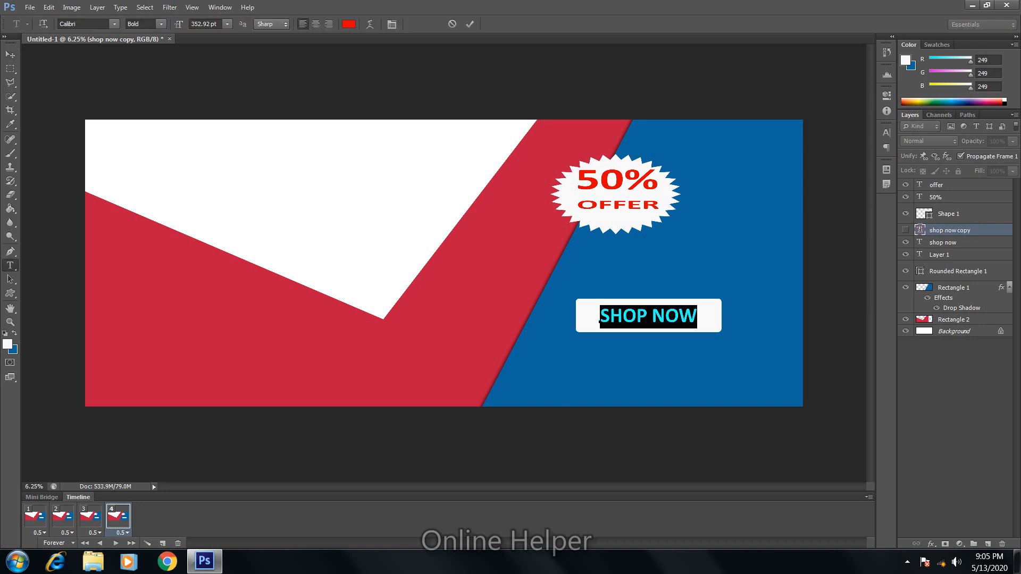
click(8, 343)
click(367, 155)
click(612, 149)
click(9, 54)
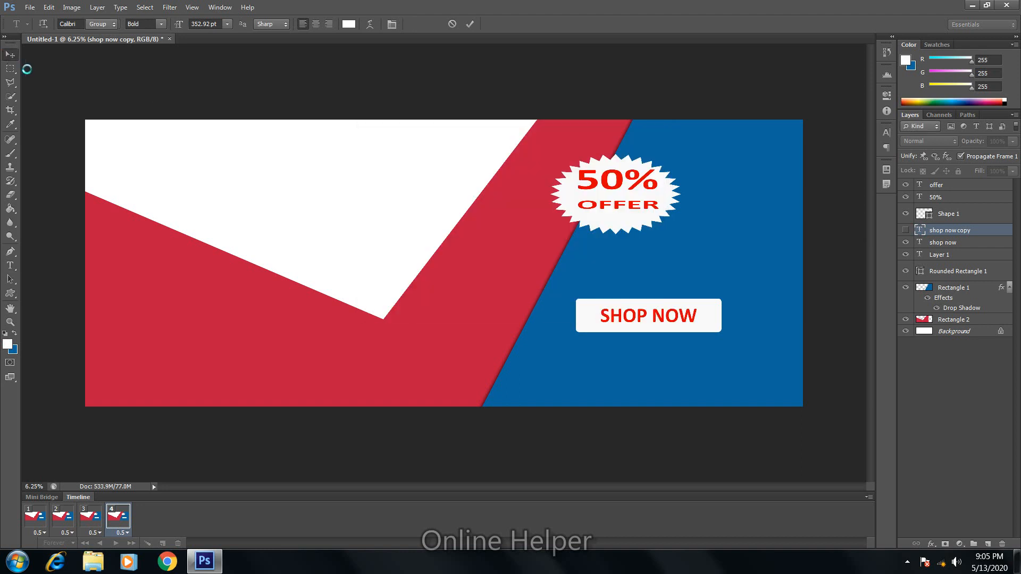
click(907, 231)
click(907, 243)
click(907, 233)
click(907, 232)
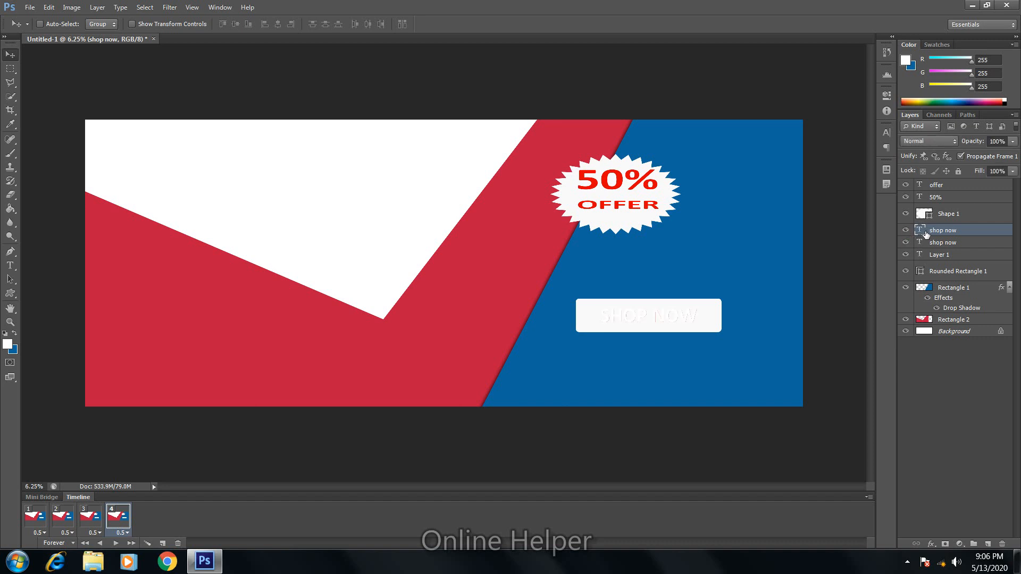
Step: Check the white SHOP NOW copy's layer style and visibility on the button
double_click(926, 232)
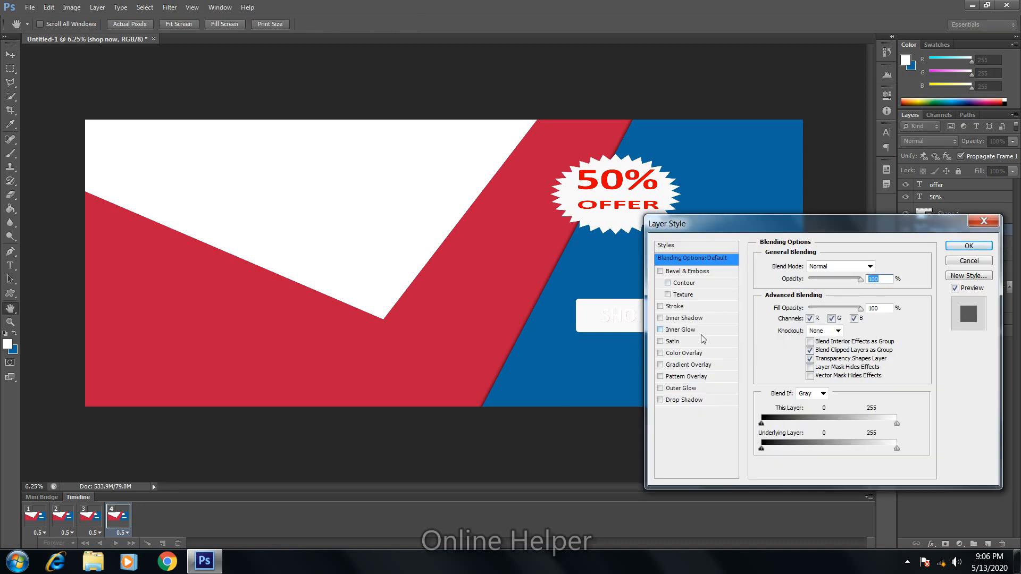
click(964, 246)
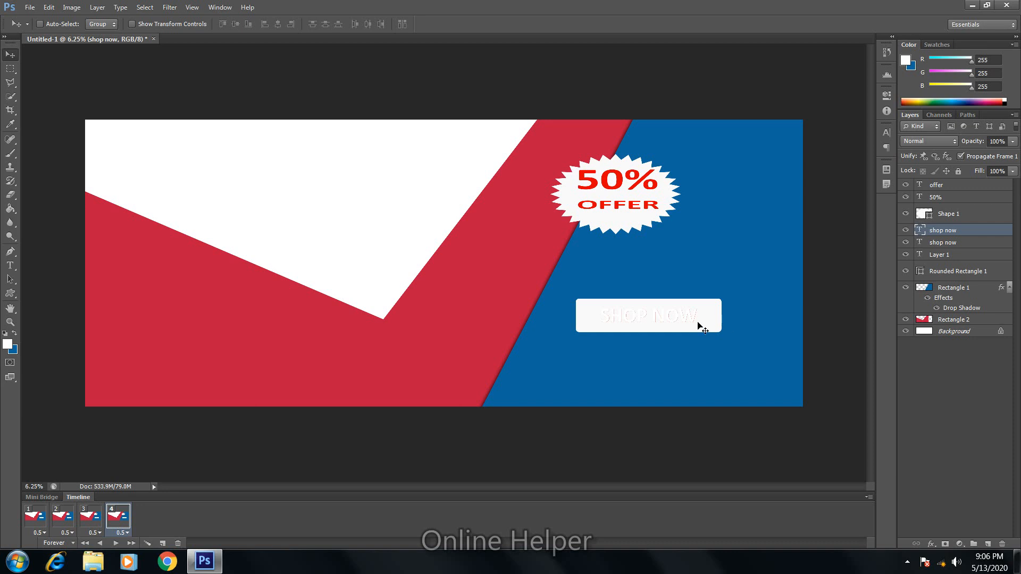
click(906, 232)
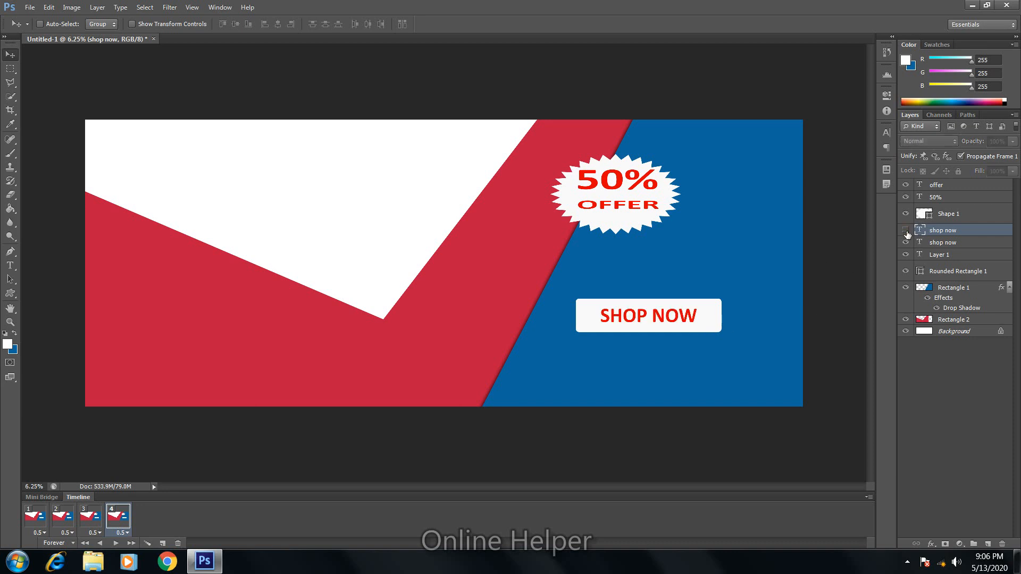
click(906, 232)
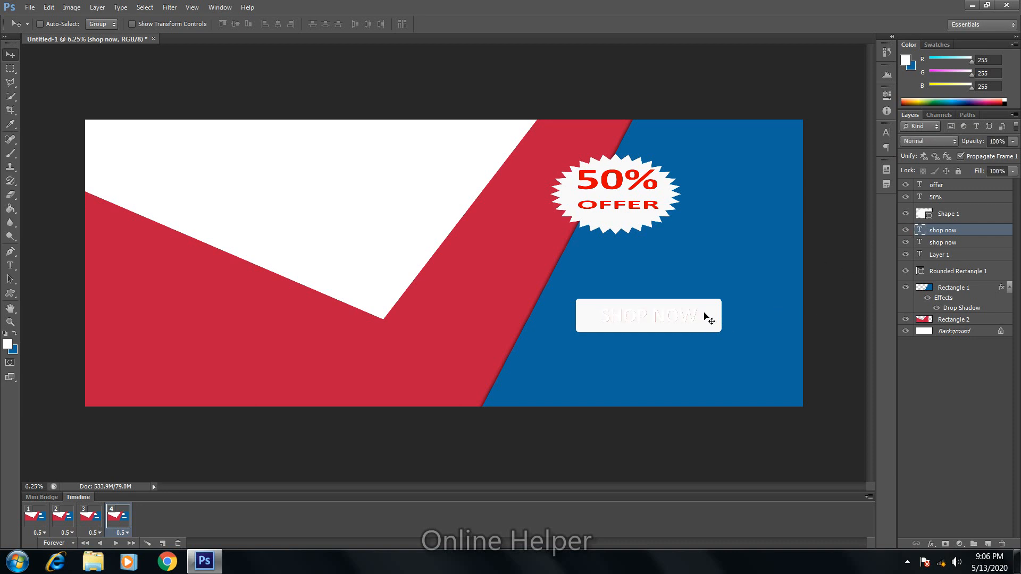
key(t)
click(715, 317)
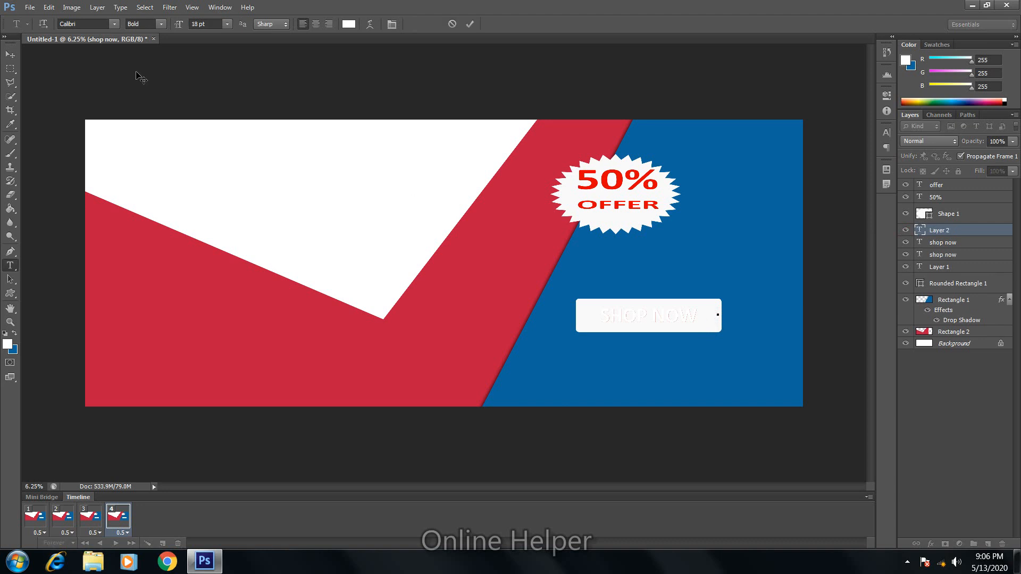
click(10, 54)
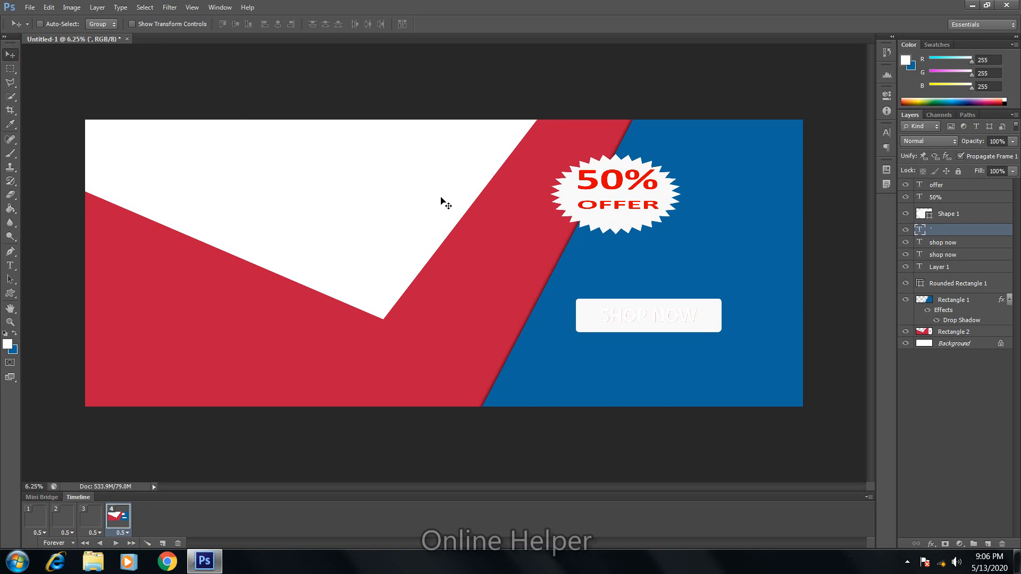
Step: Recolour all of the SHOP NOW copy's text to near-black #231b1d
key(t)
click(694, 318)
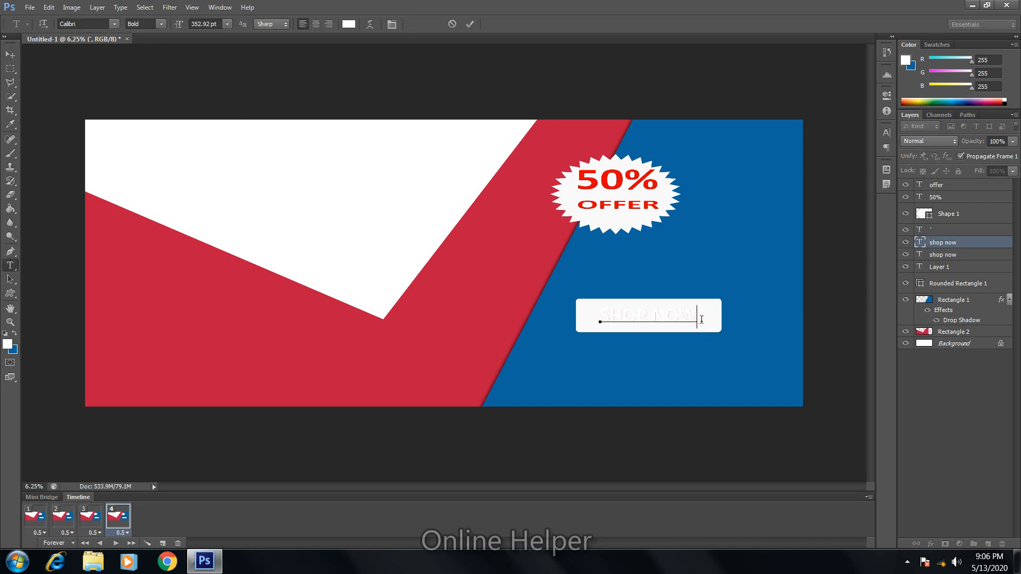
key(ctrl+a)
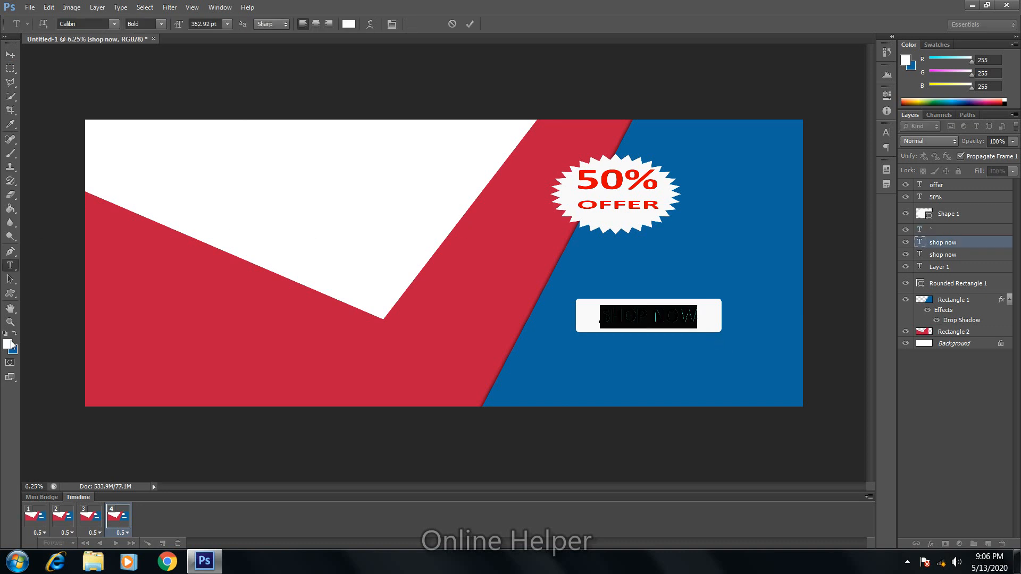
click(11, 344)
mouse_move(461, 236)
mouse_down()
mouse_move(489, 272)
mouse_move(395, 272)
mouse_up()
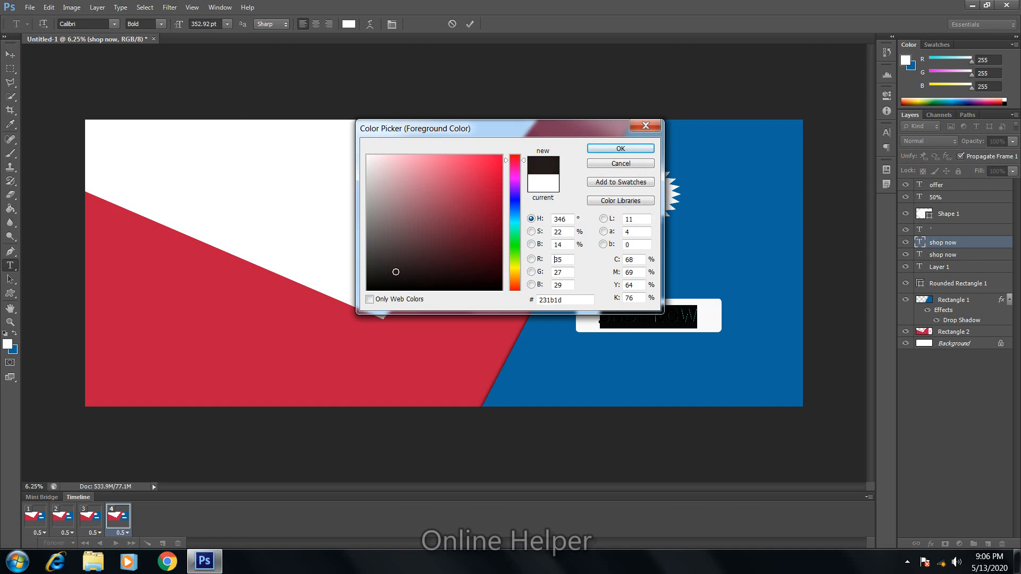
click(627, 149)
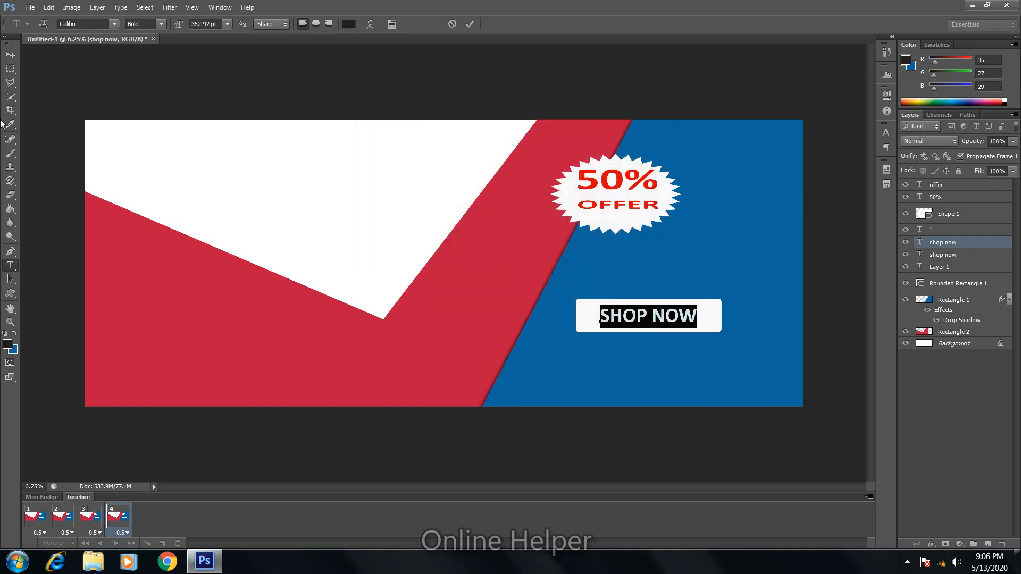
click(10, 56)
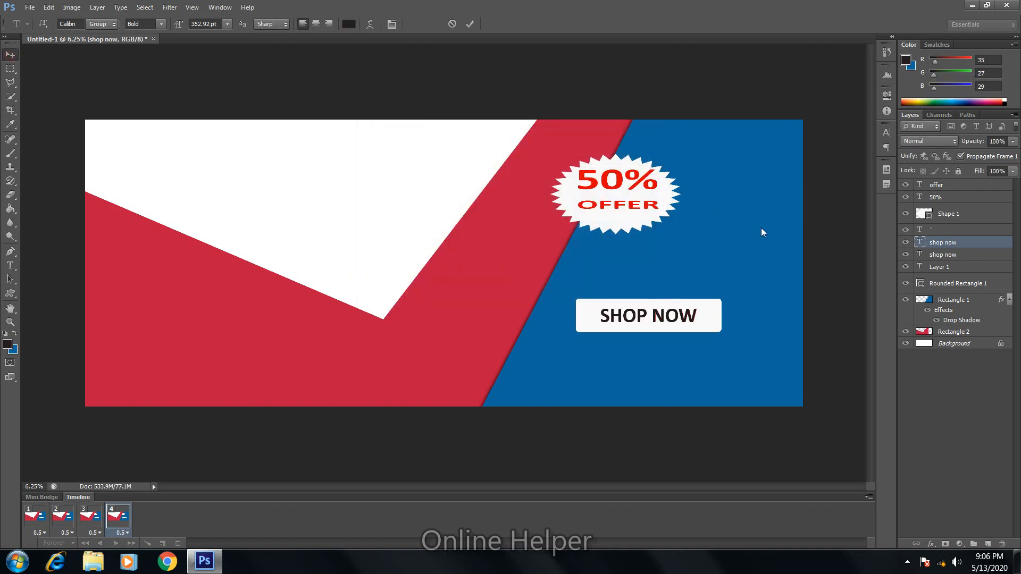
Step: Hide the dark SHOP NOW in frame 4, add frame 5 showing it, then play
click(906, 242)
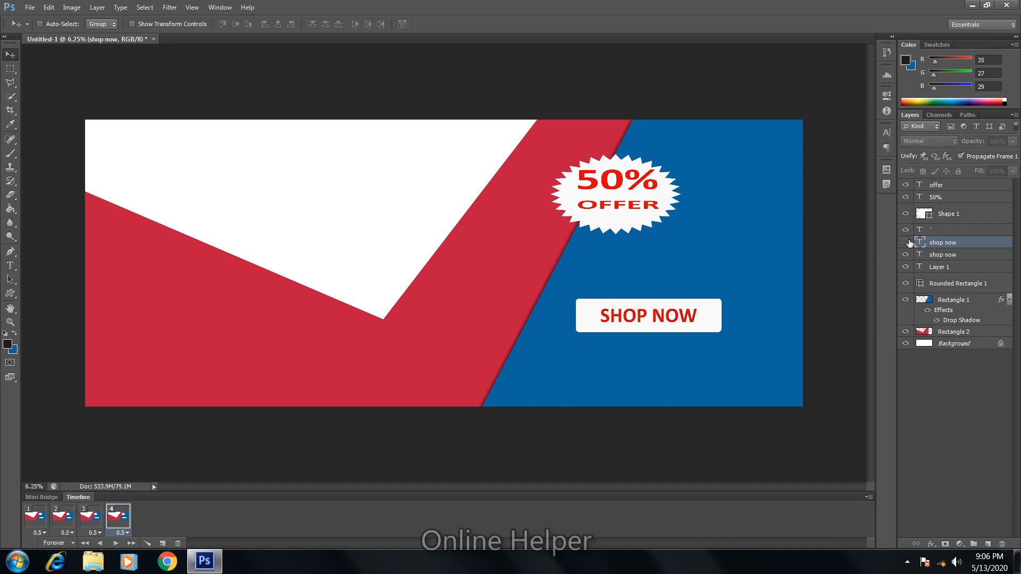
click(161, 544)
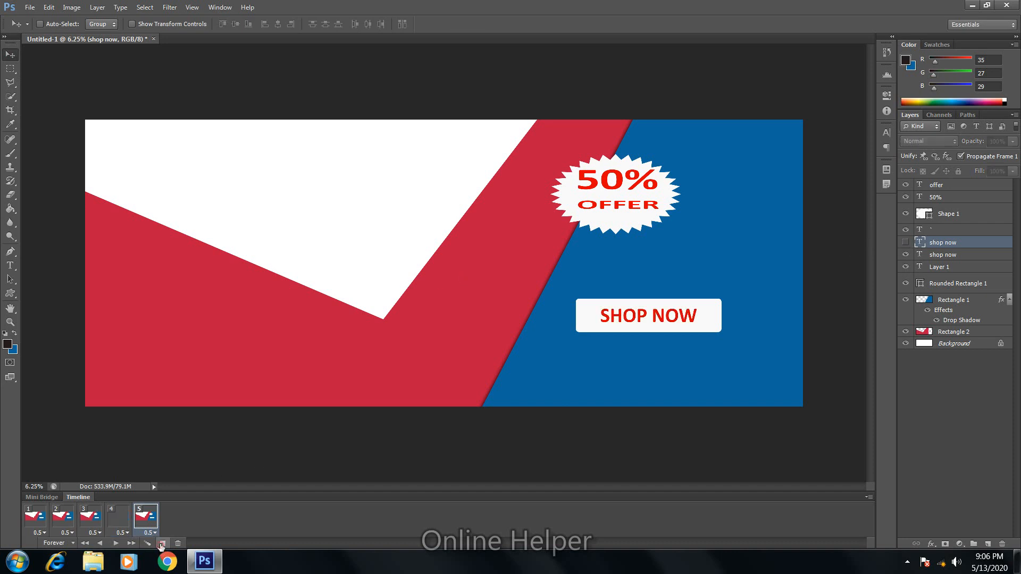
click(905, 242)
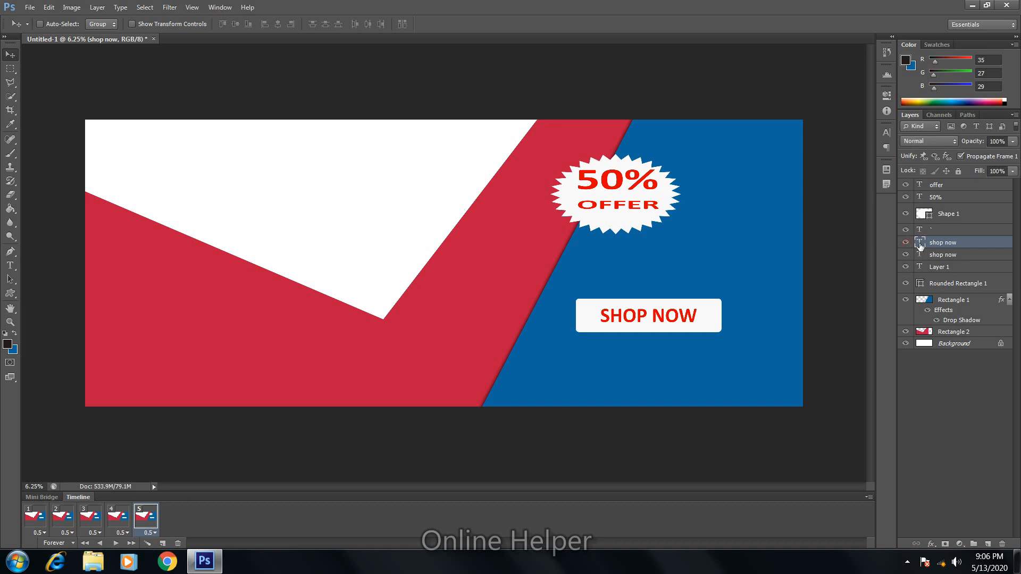
click(115, 544)
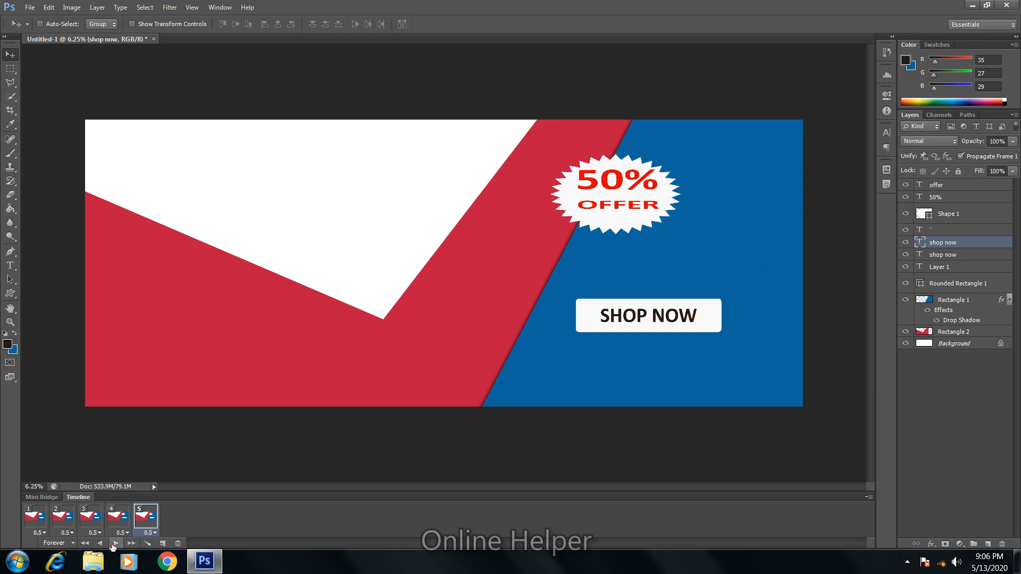